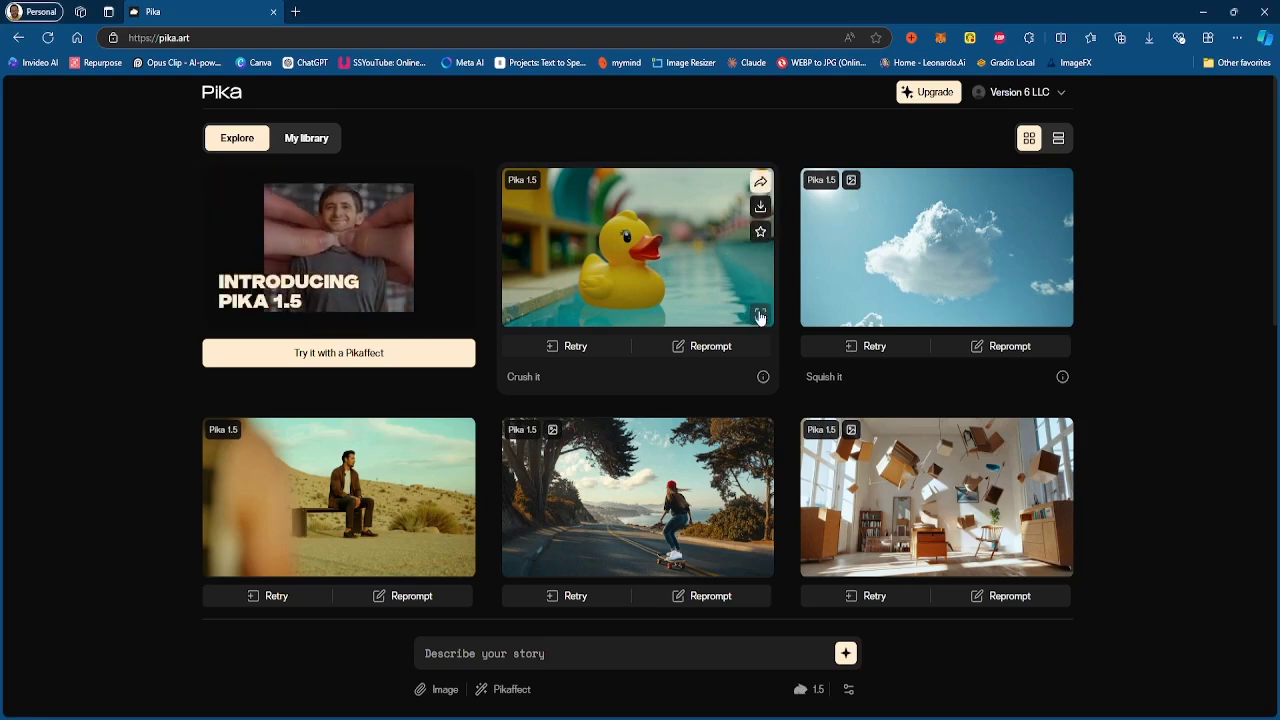
Watch the skateboard sample video in the player, then close it.
left_click(760, 563)
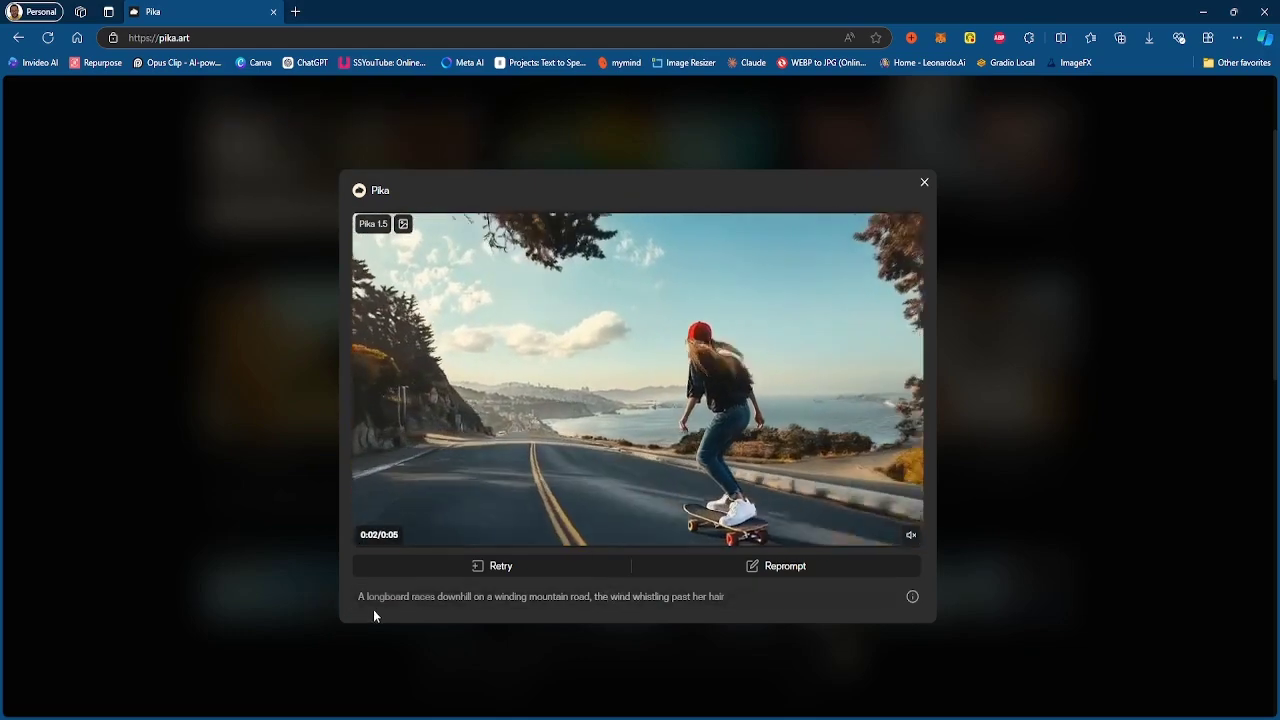
mouse_move(390, 606)
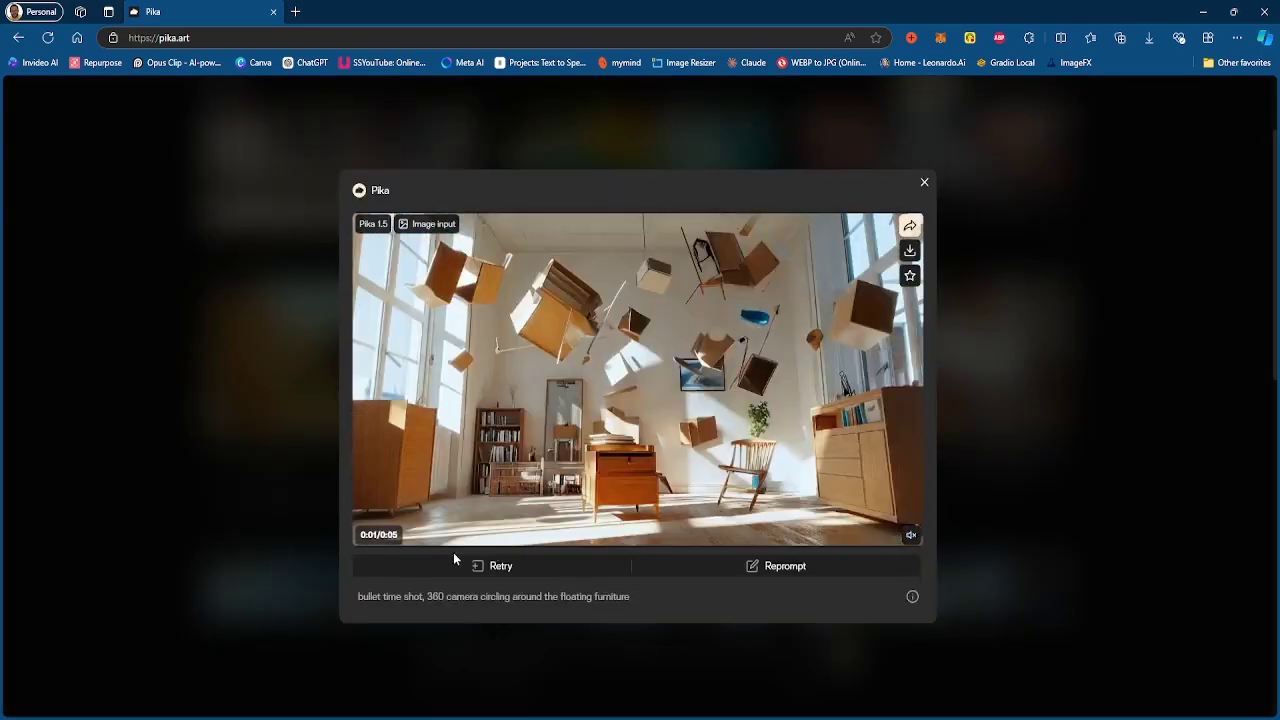
mouse_move(384, 598)
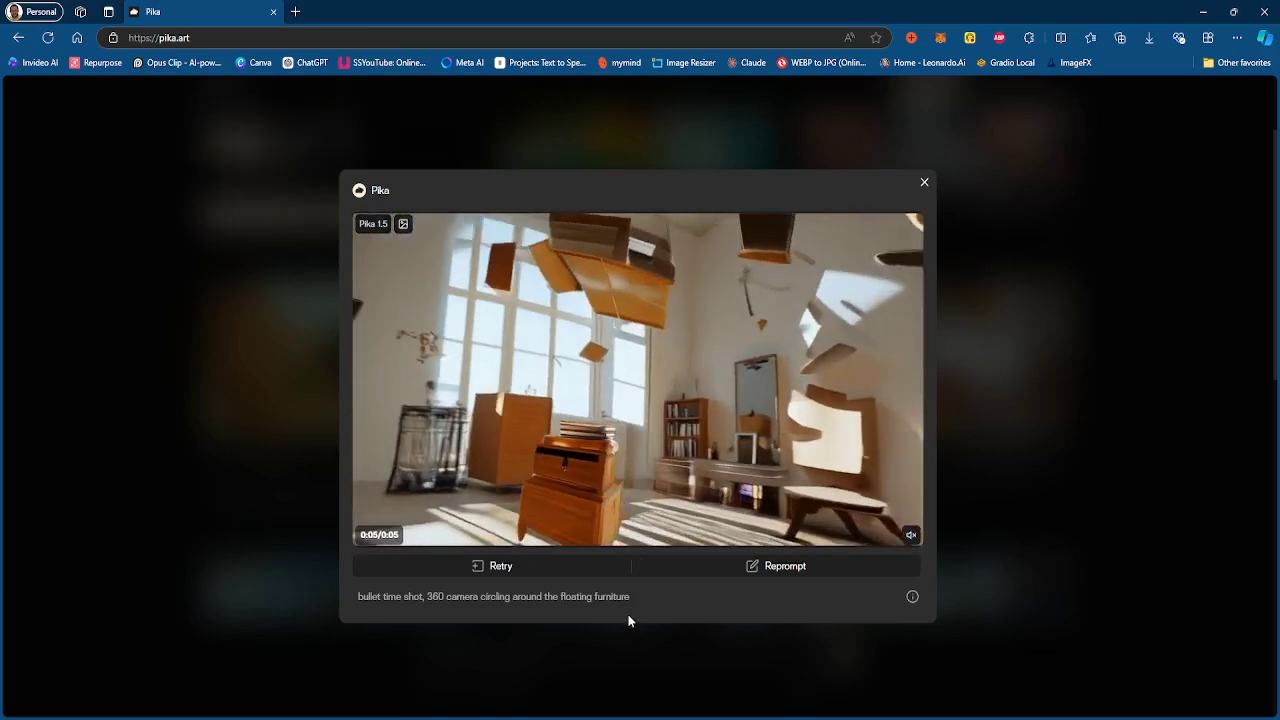
mouse_move(754, 512)
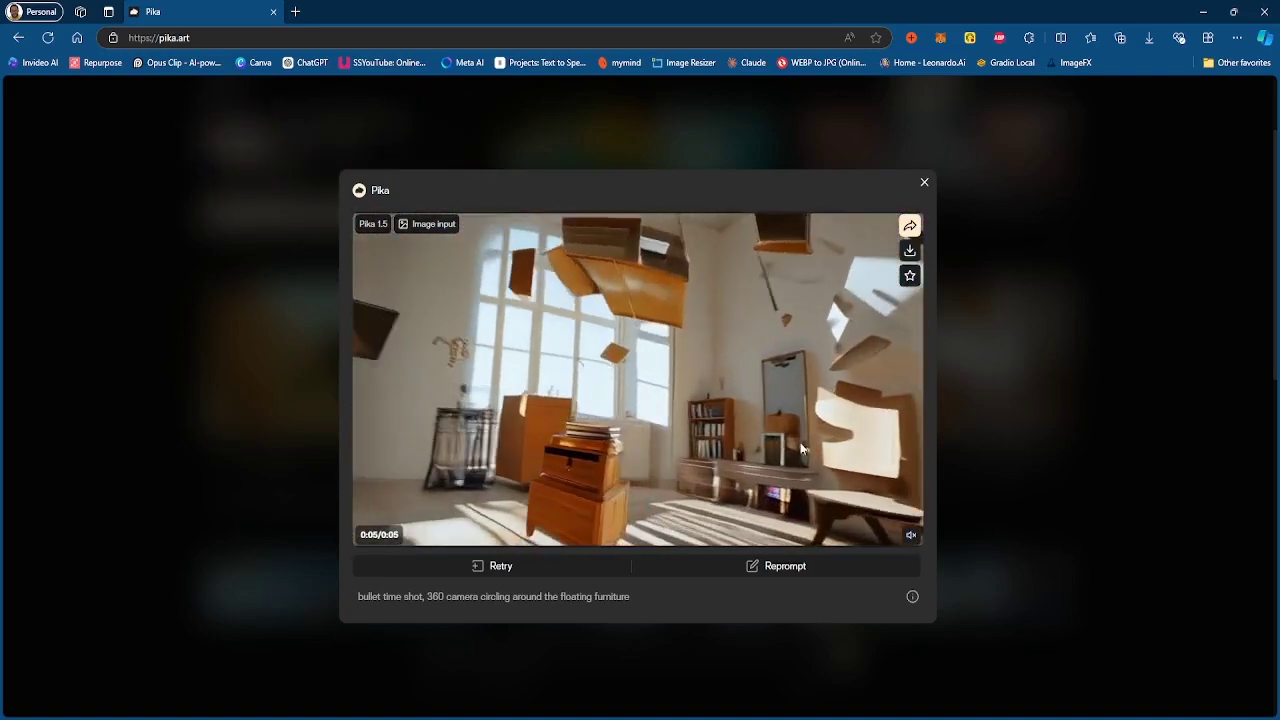
left_click(924, 183)
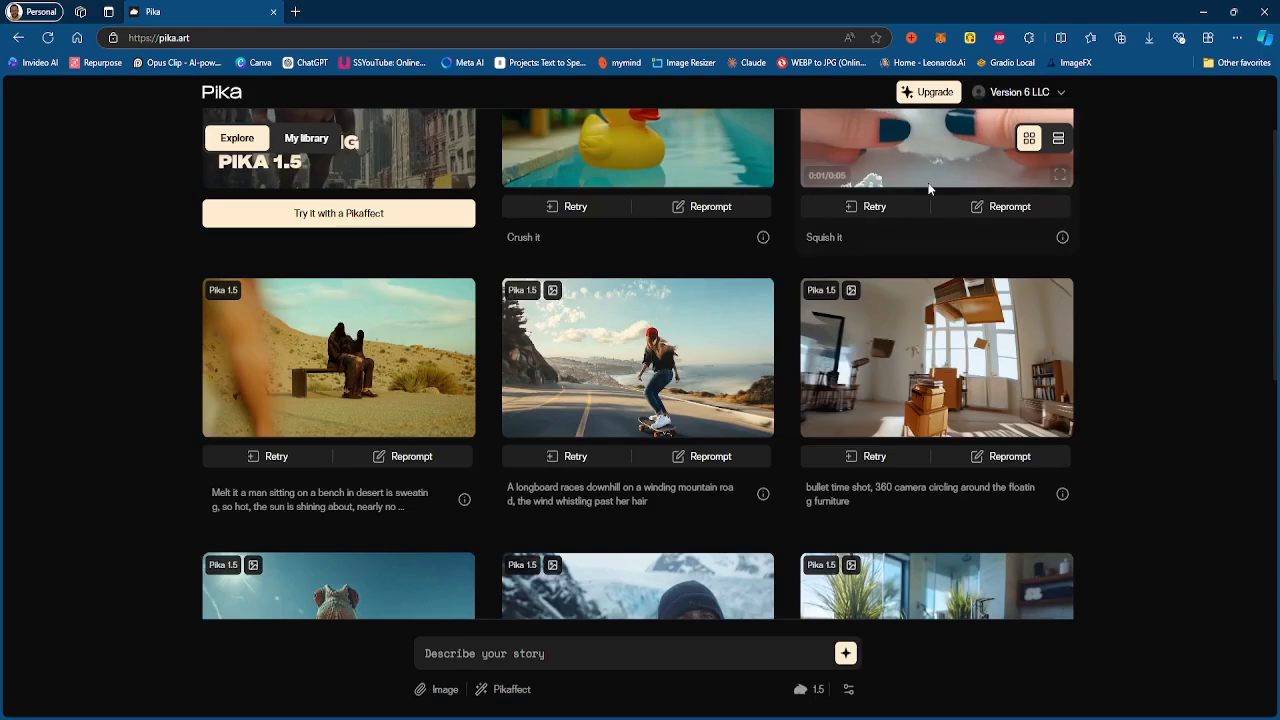
Watch the chameleon push-up and bearded man glacier videos, closing each one.
scroll(590, 472, "down", 2)
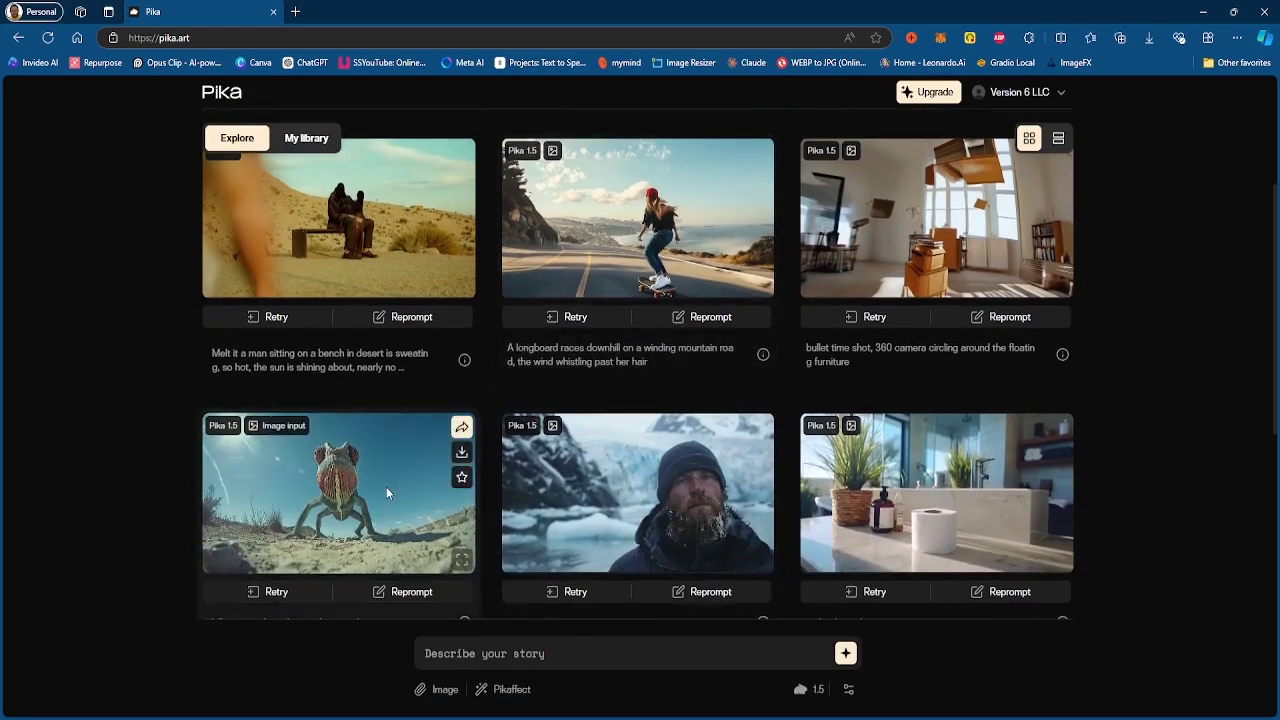
left_click(458, 563)
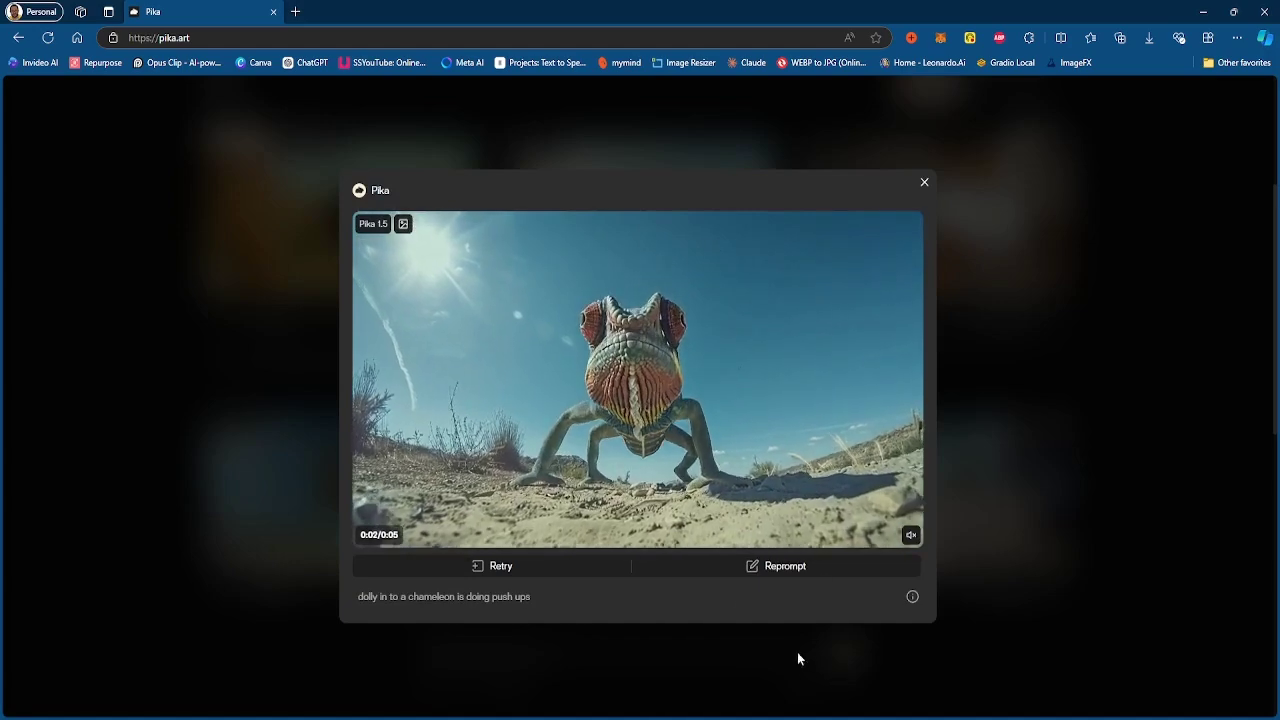
mouse_move(738, 410)
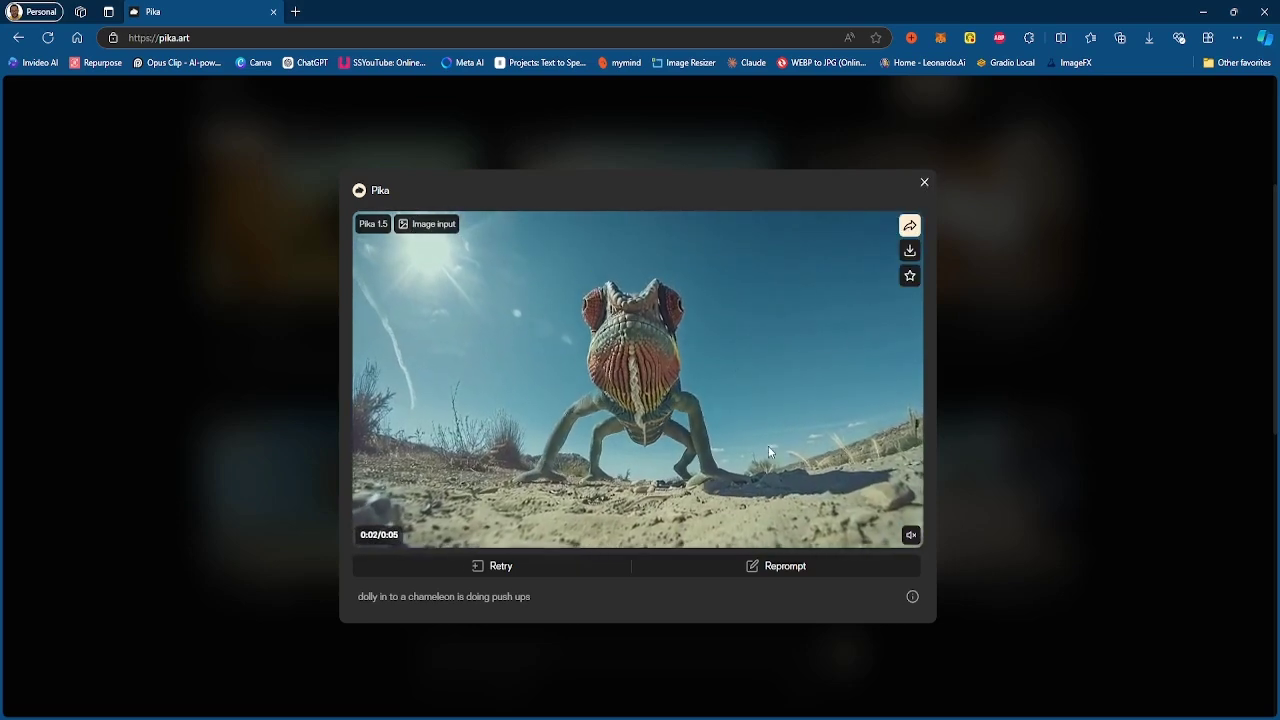
left_click(924, 183)
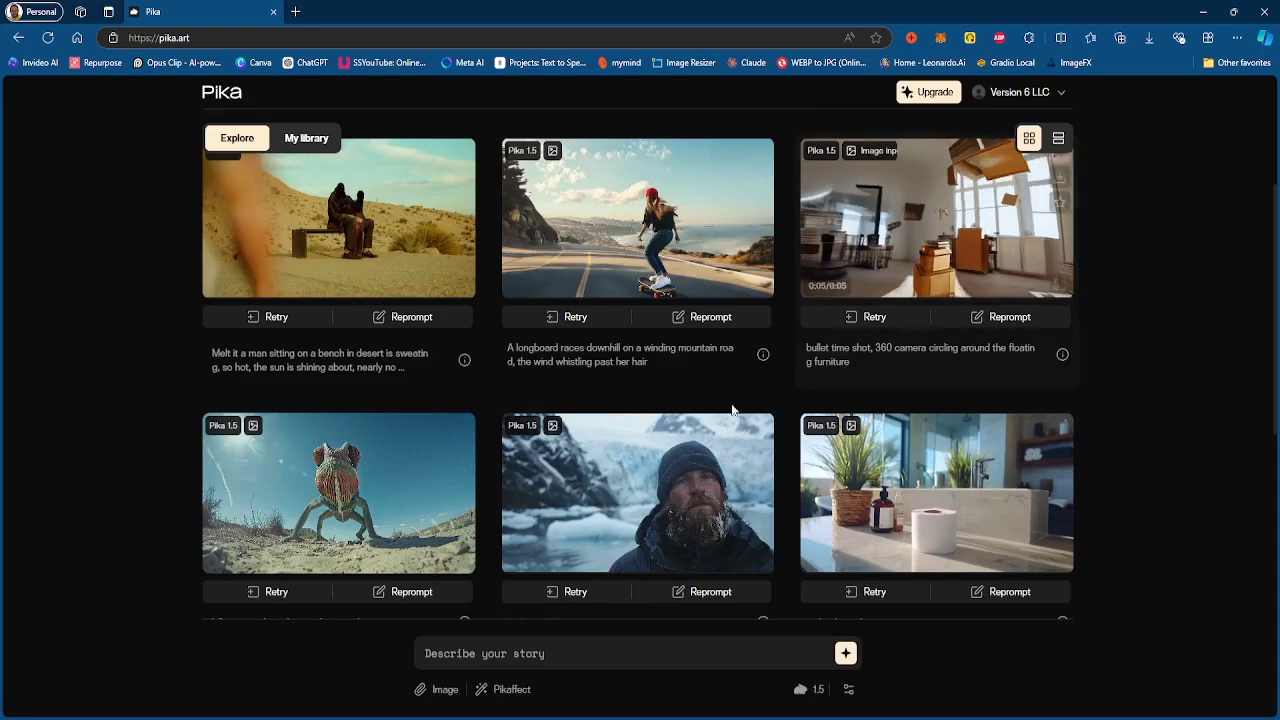
left_click(637, 470)
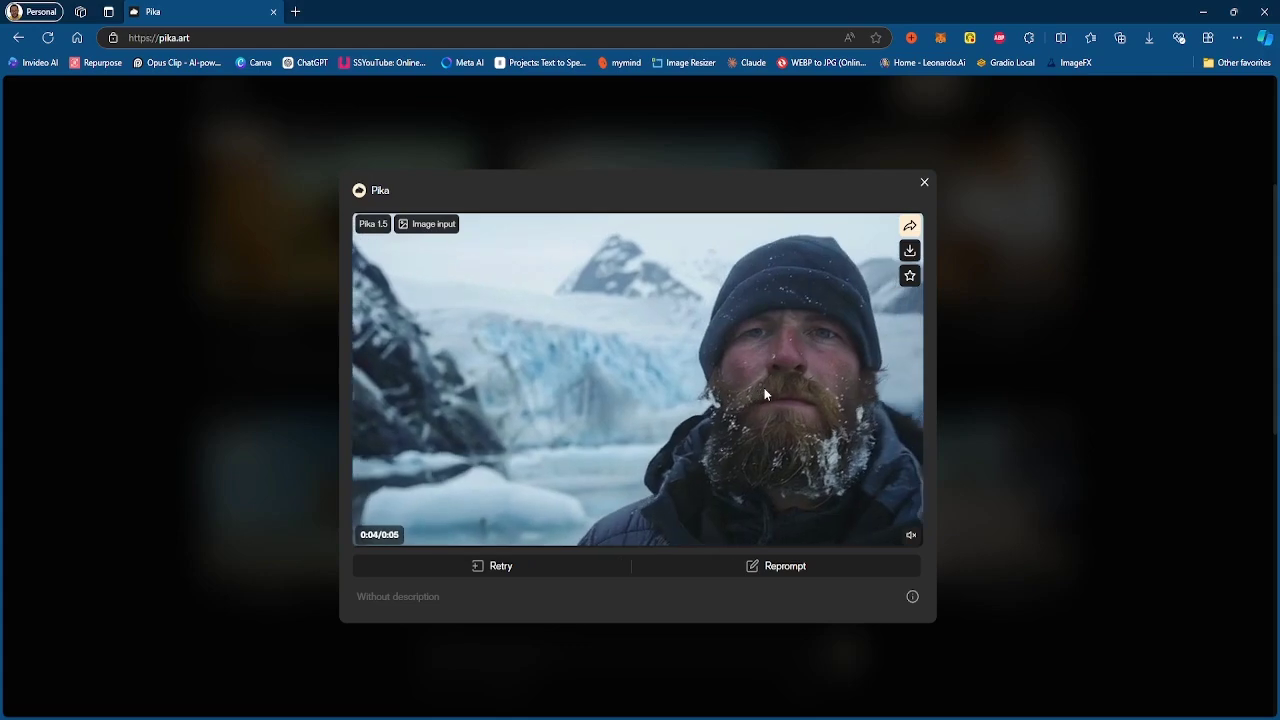
left_click(924, 185)
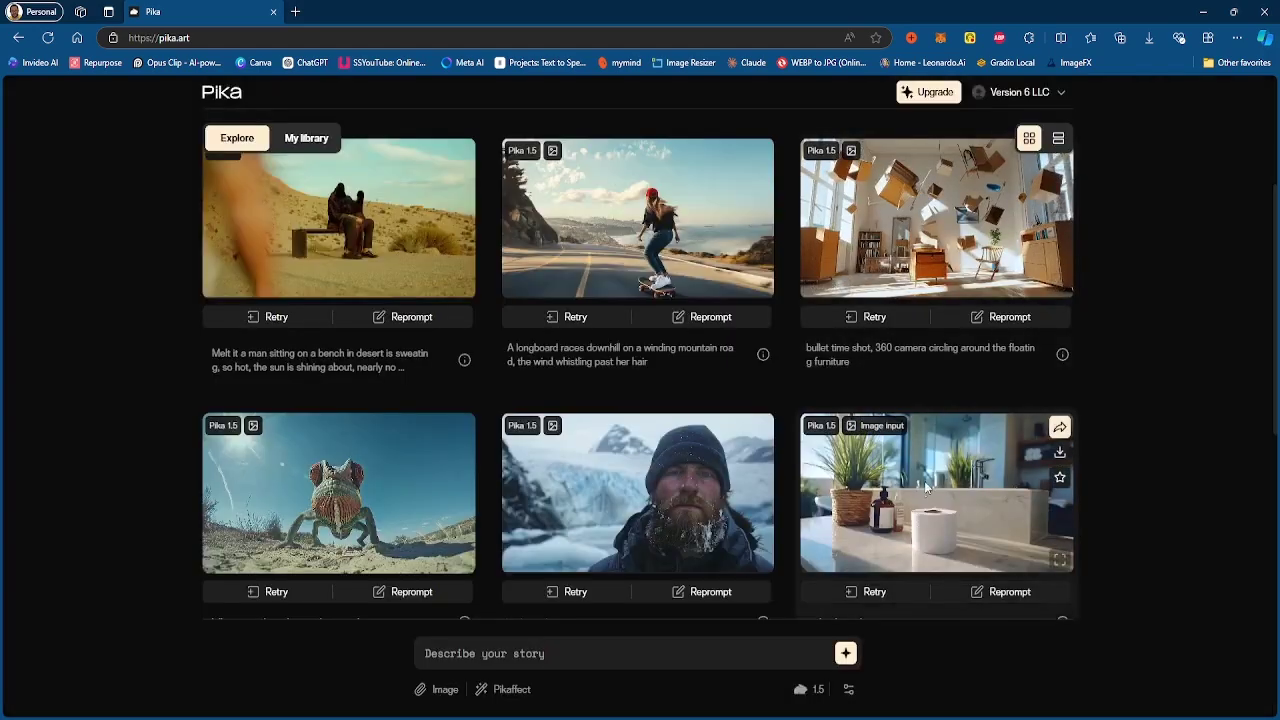
View the 'make this cake' video and dismiss it with Esc.
scroll(927, 495, "down", 3)
scroll(885, 395, "up", 2)
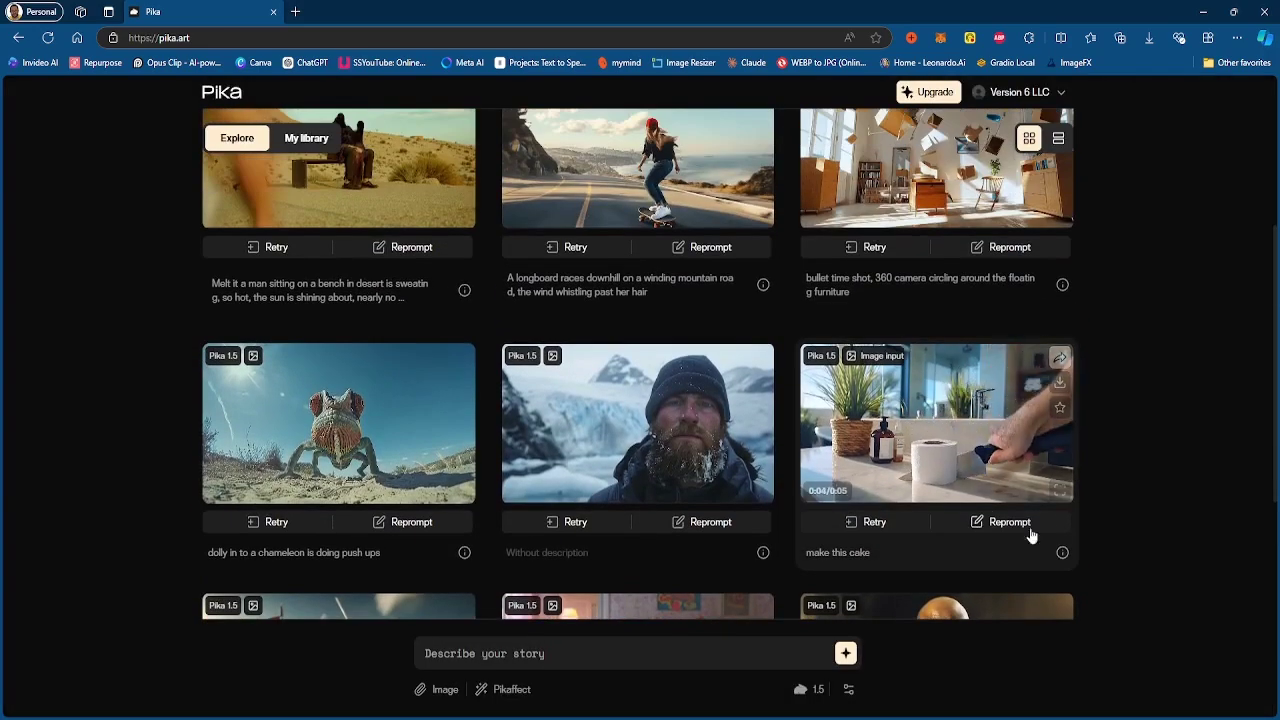
left_click(1063, 490)
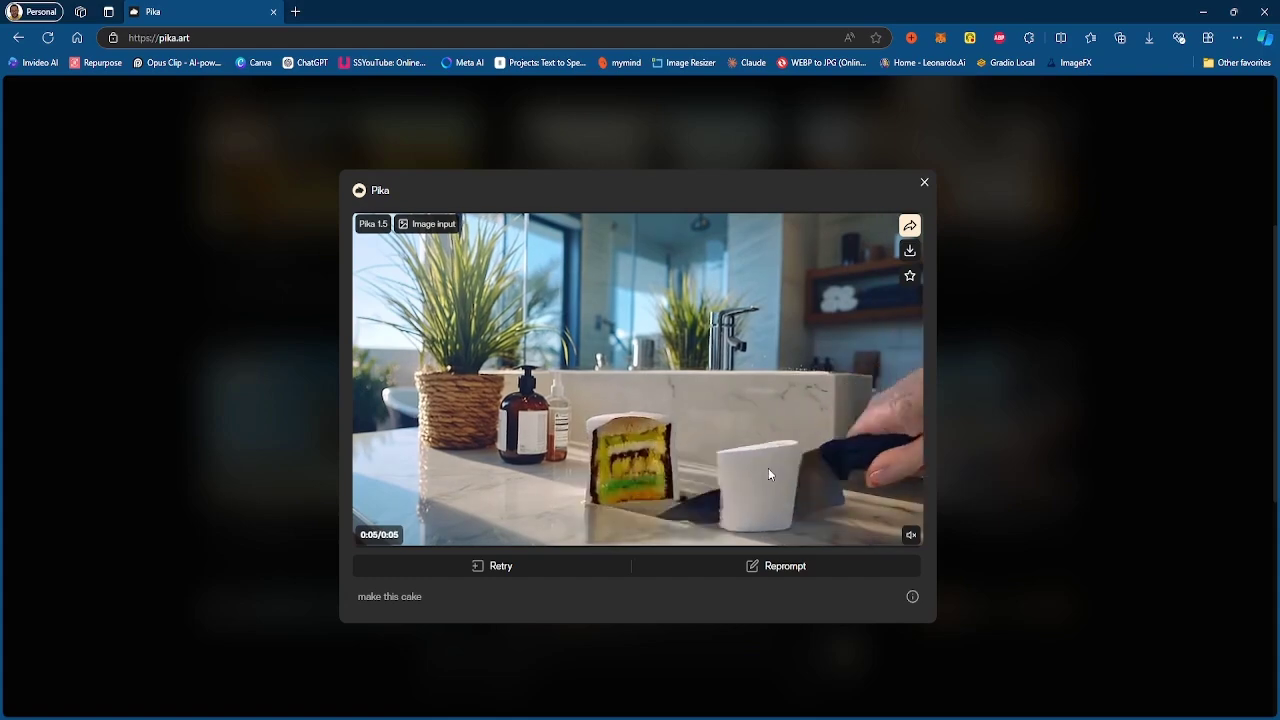
key("Escape")
Play the armored warrior video with cheering troops in the enlarged player.
left_click(461, 465)
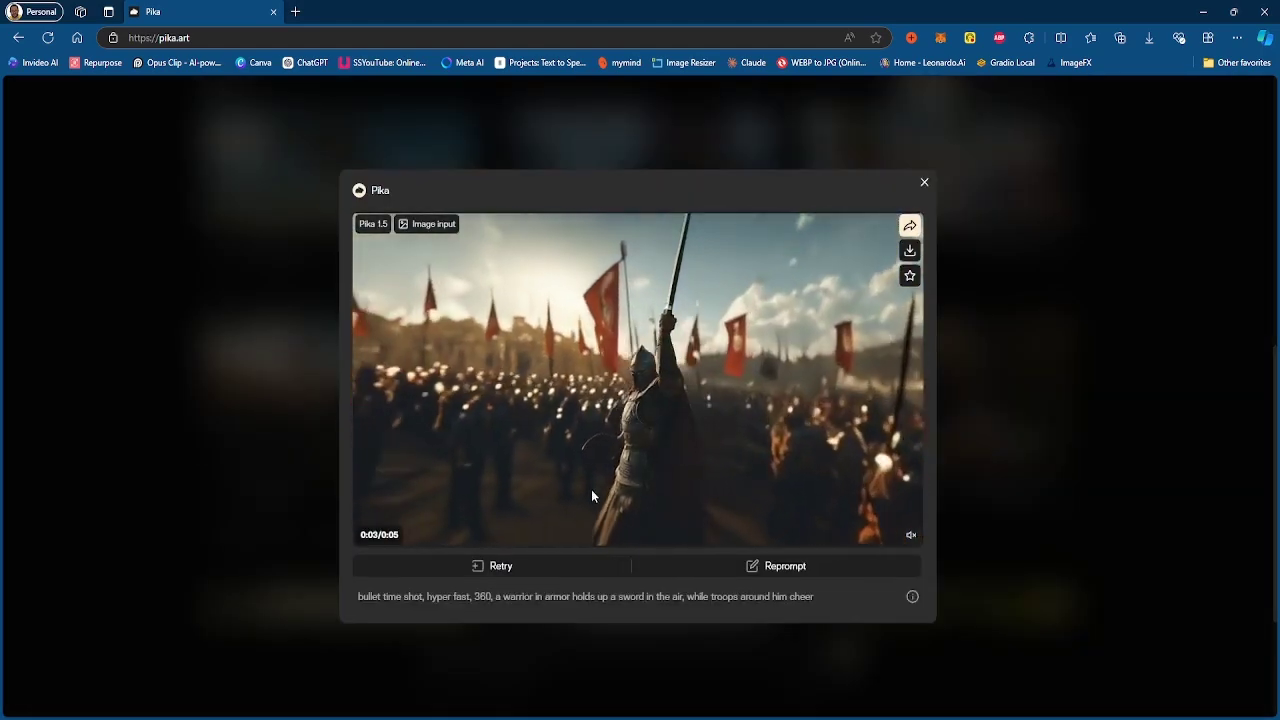
mouse_move(405, 598)
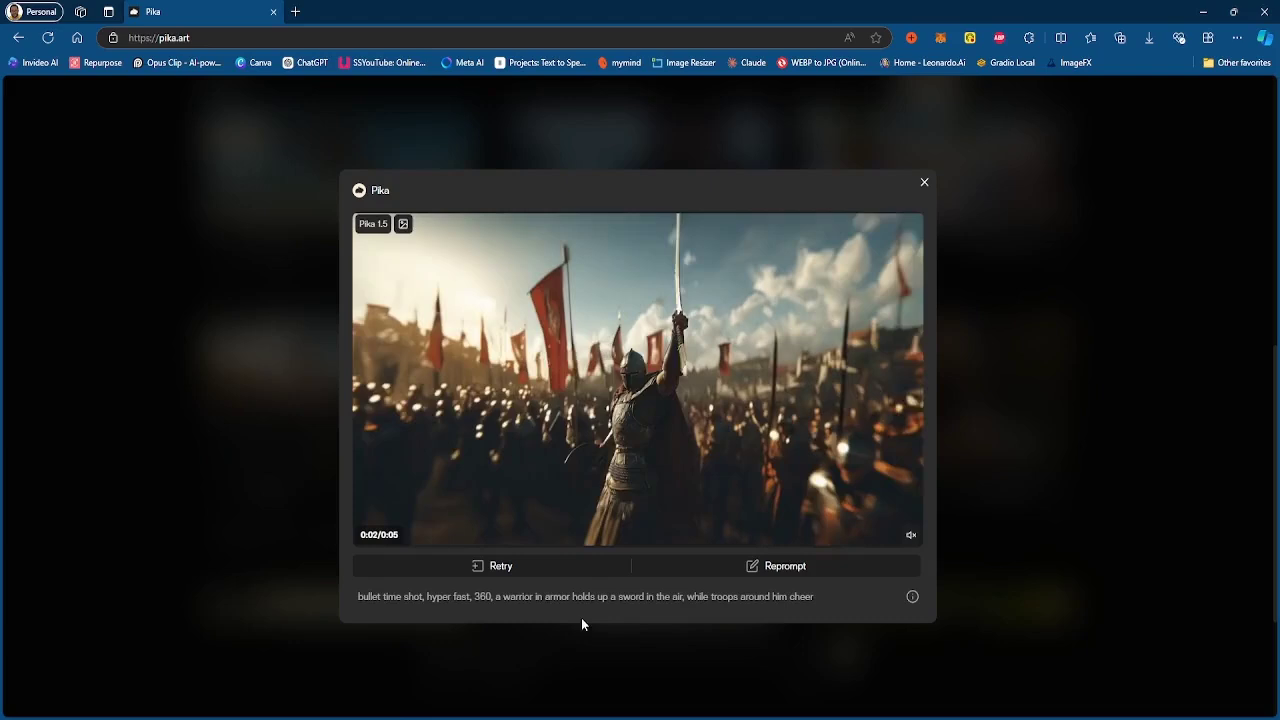
mouse_move(672, 609)
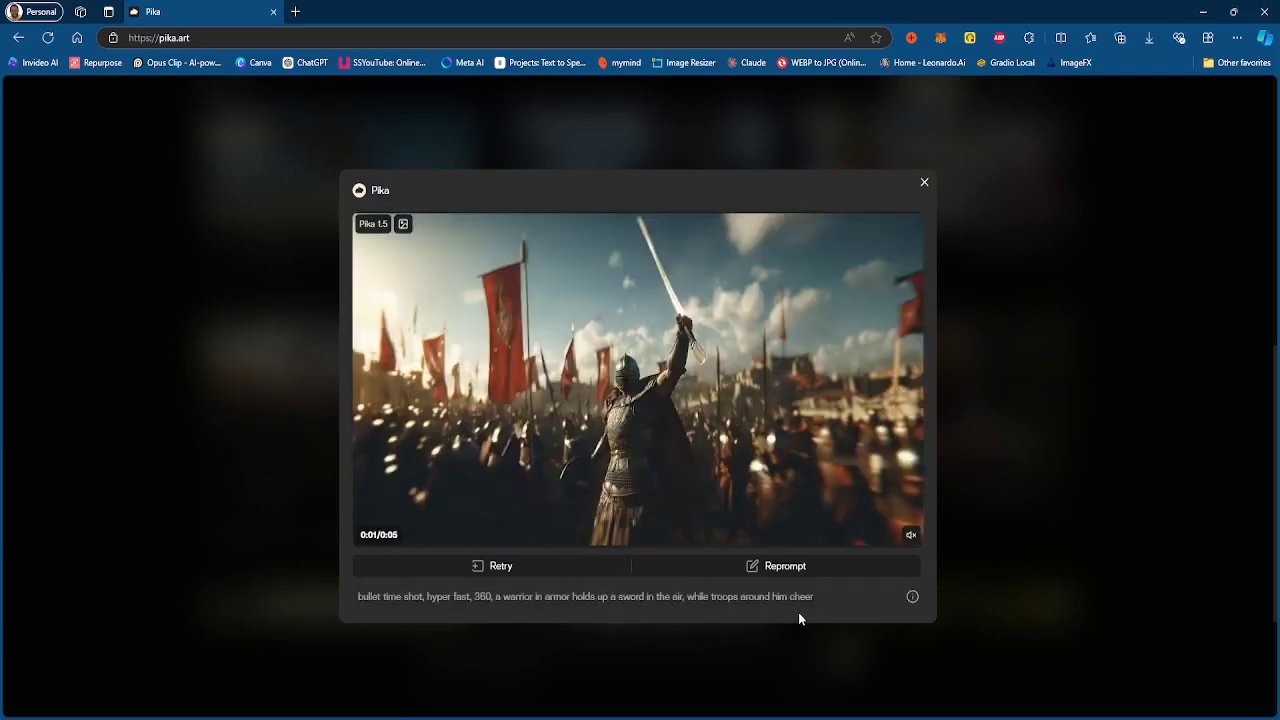
mouse_move(808, 612)
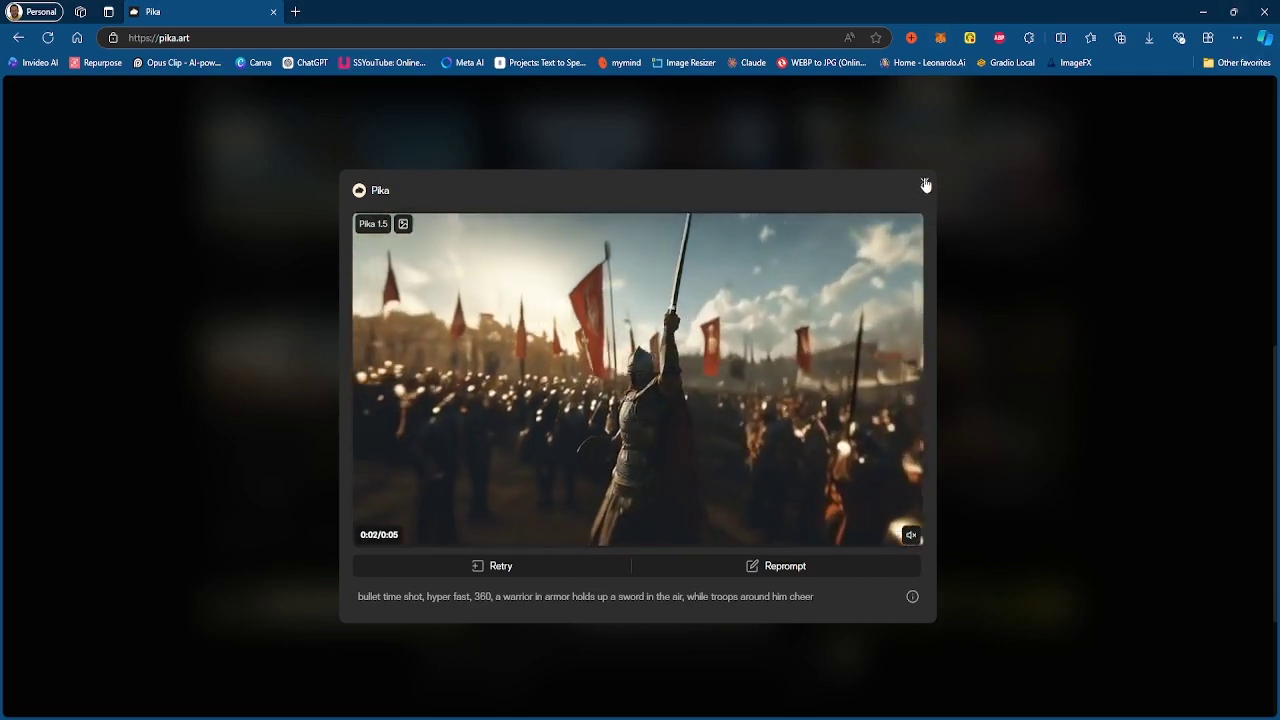
Close the warrior clip, watch the 'Make it explode' shoe video, then open the hand heart video.
left_click(920, 184)
scroll(712, 317, "down", 3)
left_click(726, 317)
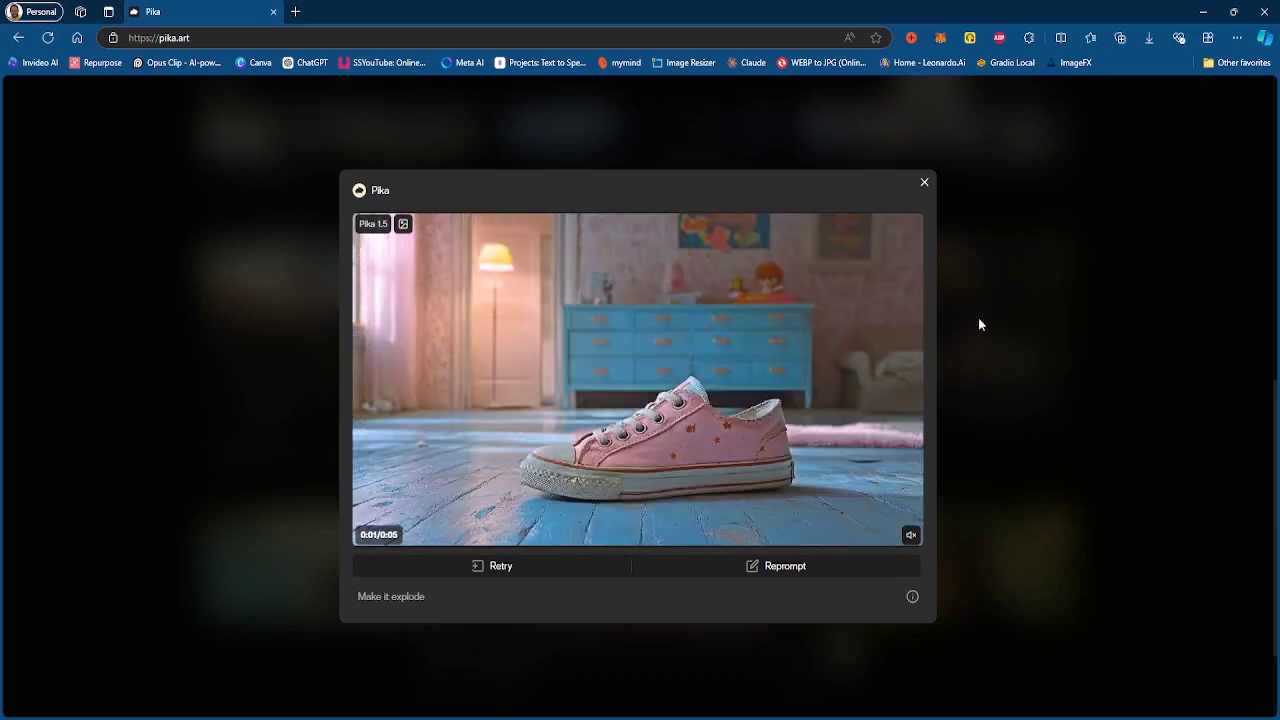
left_click(924, 183)
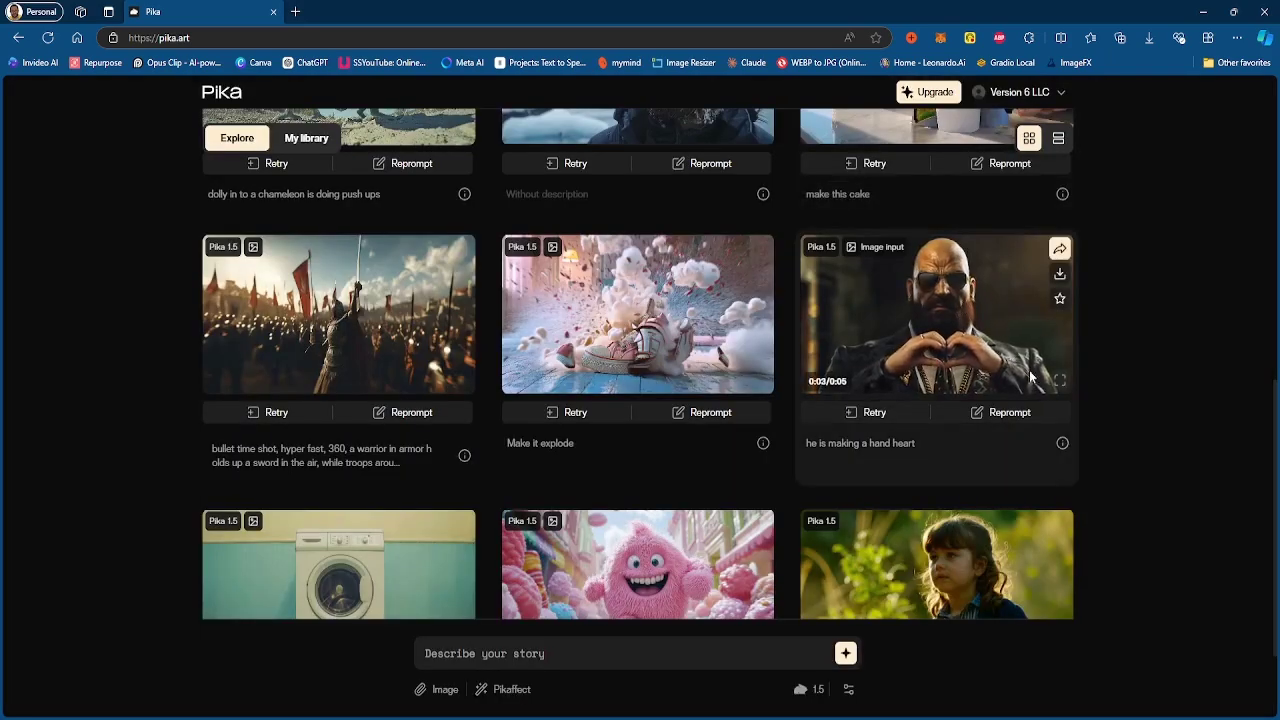
left_click(1060, 385)
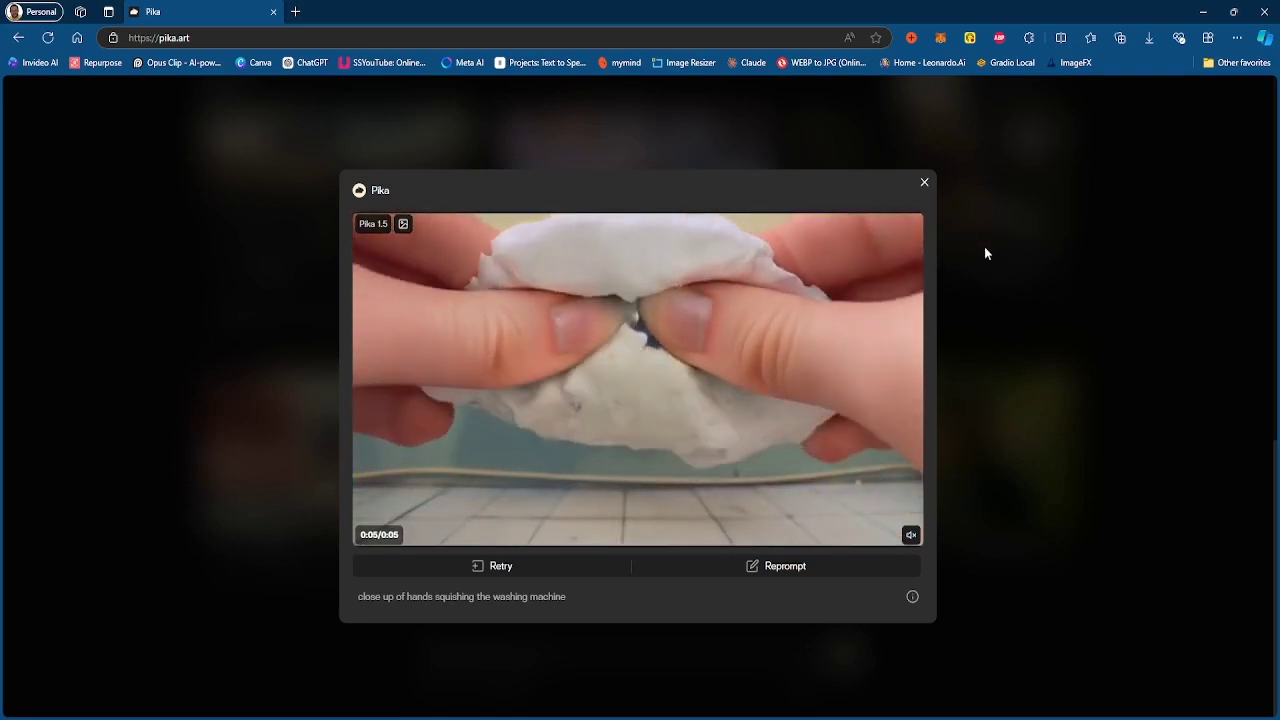
Close the washing machine clip and open the pink monster 'slow motion running' video.
left_click(924, 182)
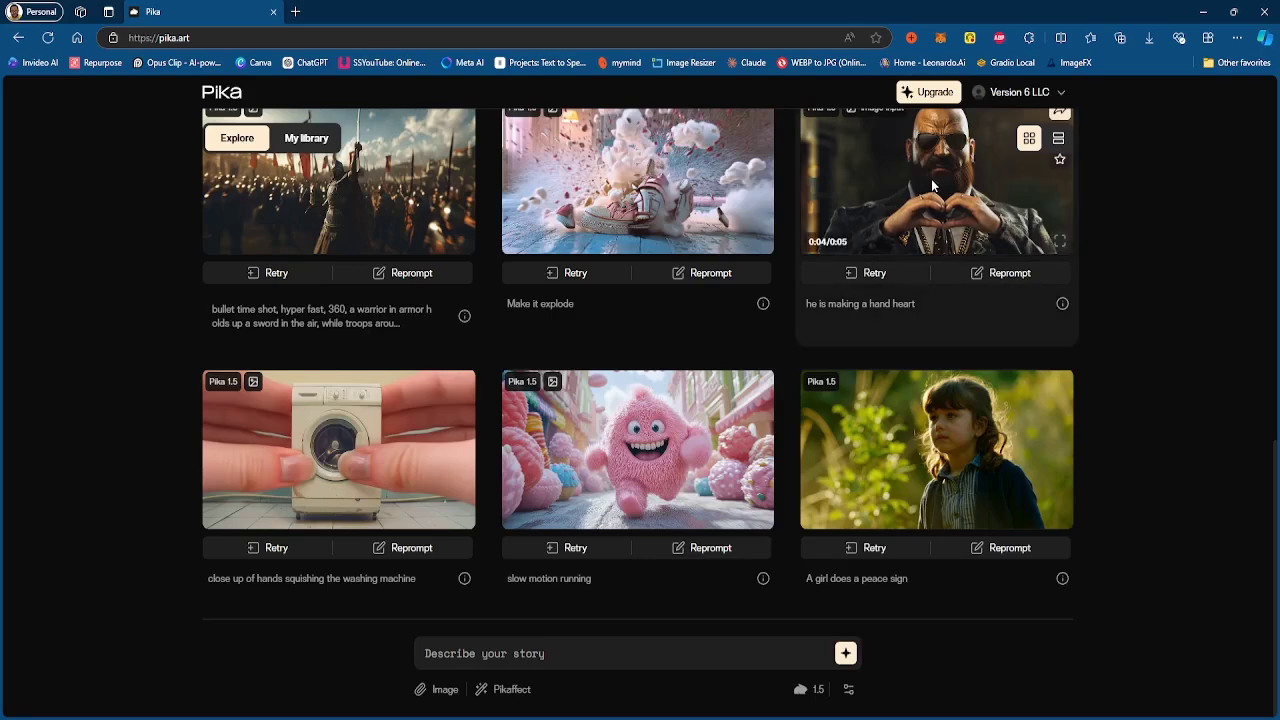
left_click(694, 399)
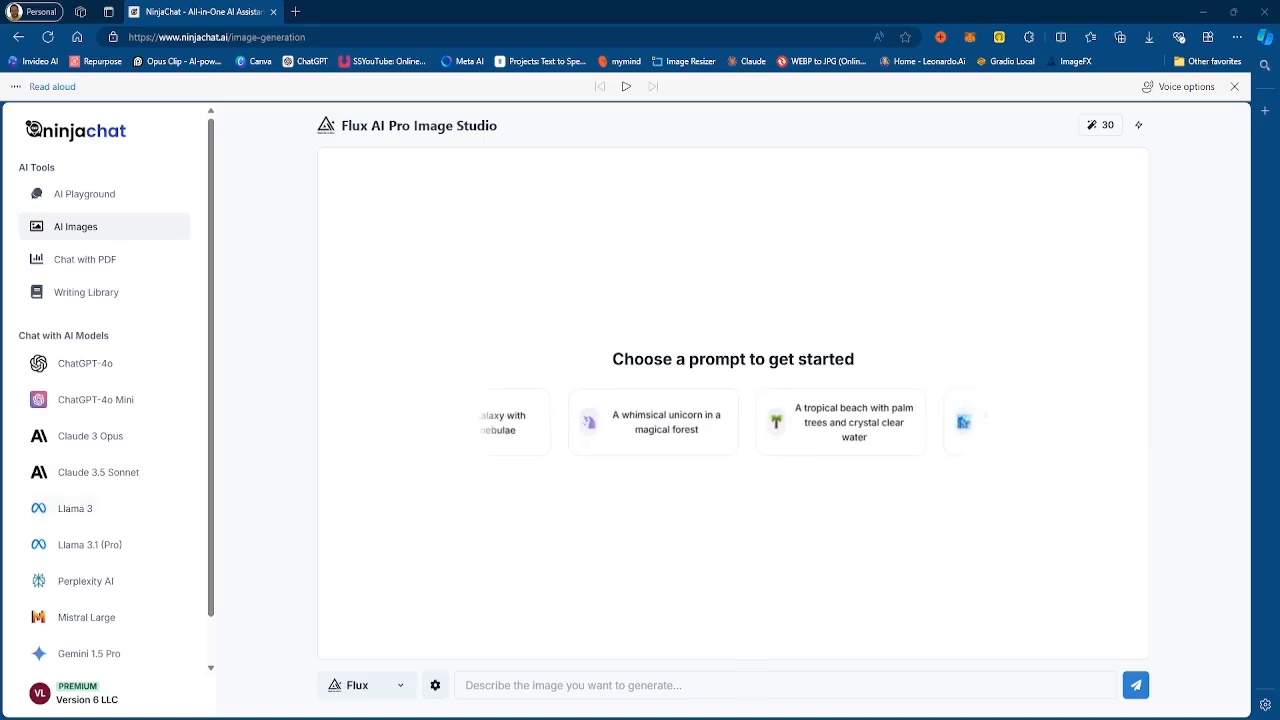
Open the Premium profile to see plan usage, with 30 of 30 image generations left.
scroll(100, 508, "down", 1)
left_click(87, 693)
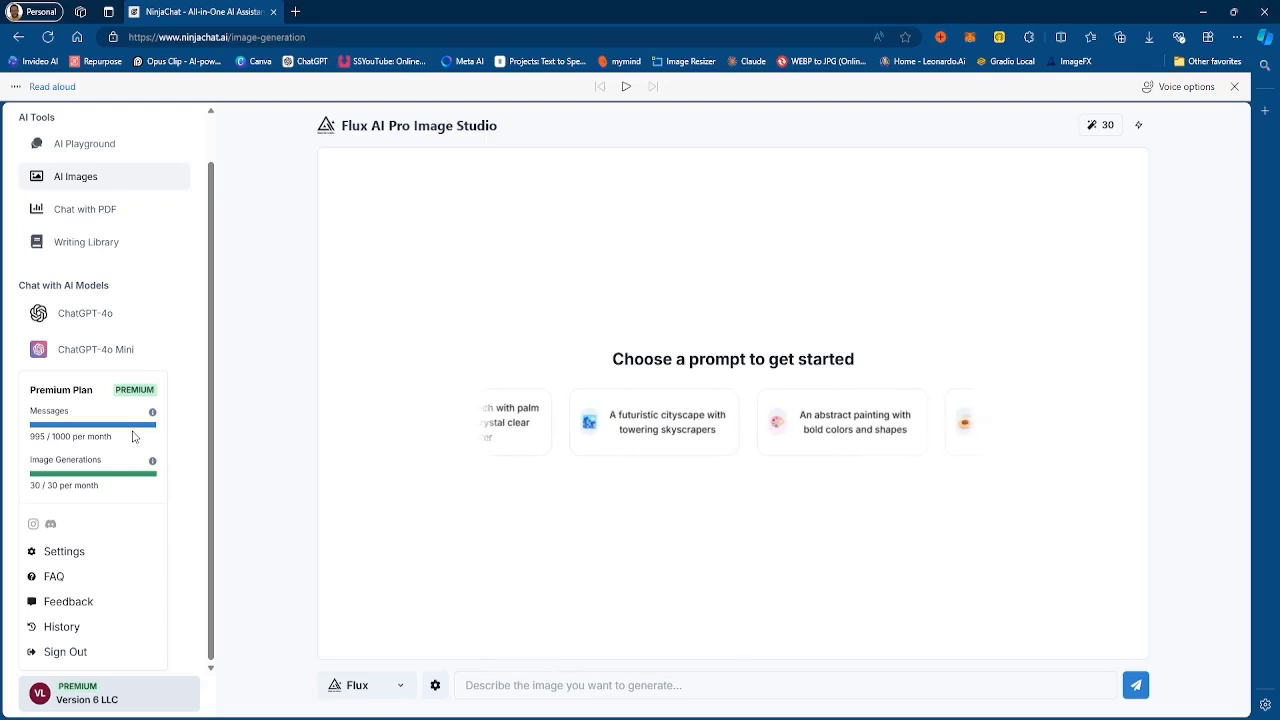
Close the usage panel and move through the sidebar tools to the AI Writing Tools Library.
left_click(262, 213)
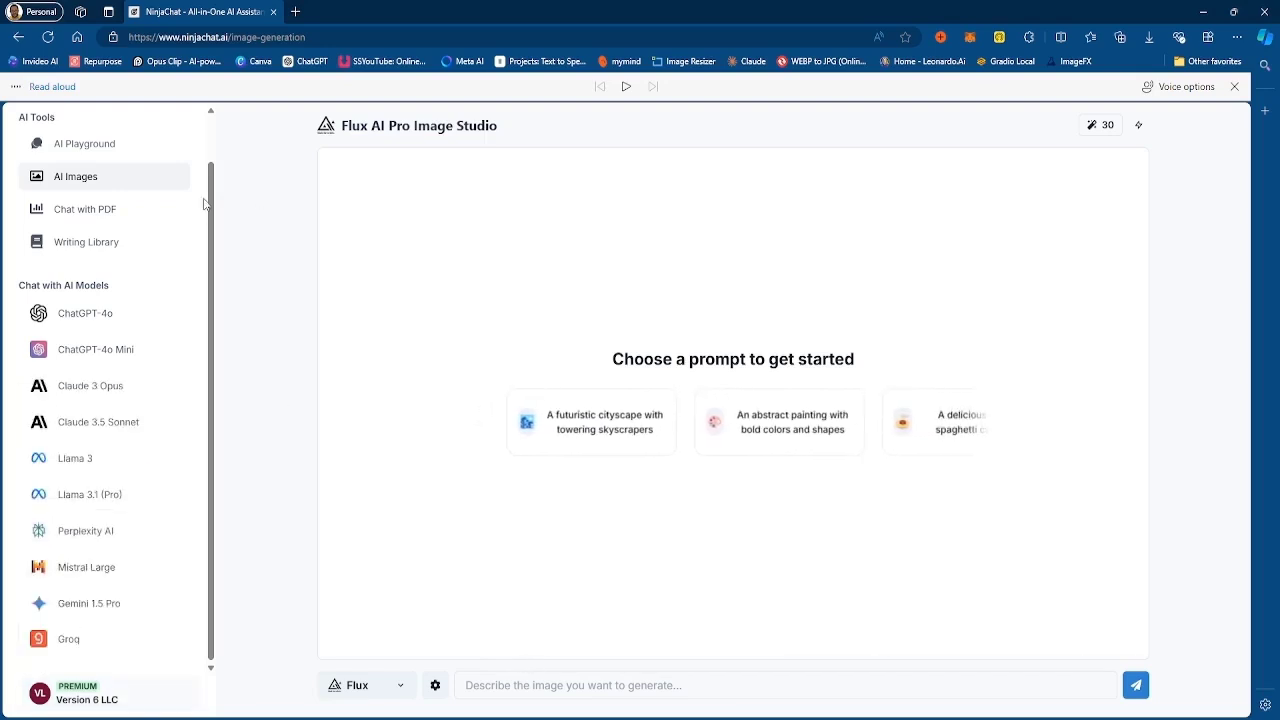
left_click(90, 148)
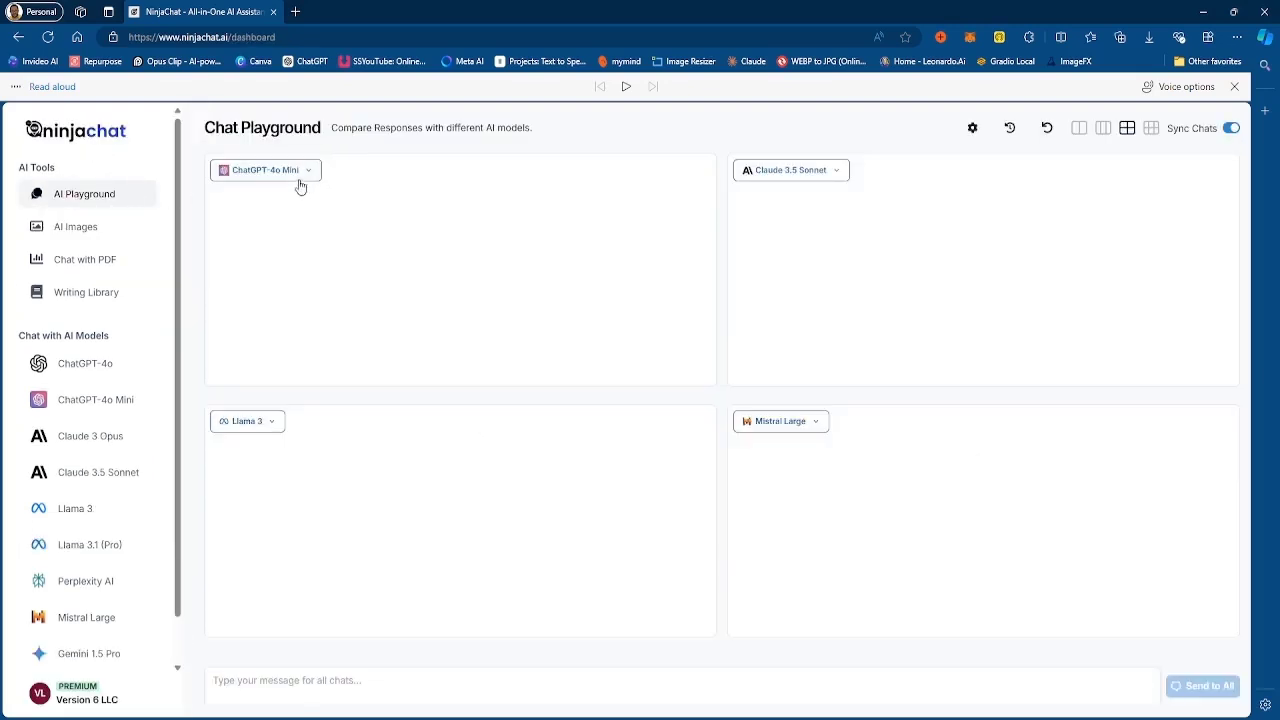
left_click(100, 230)
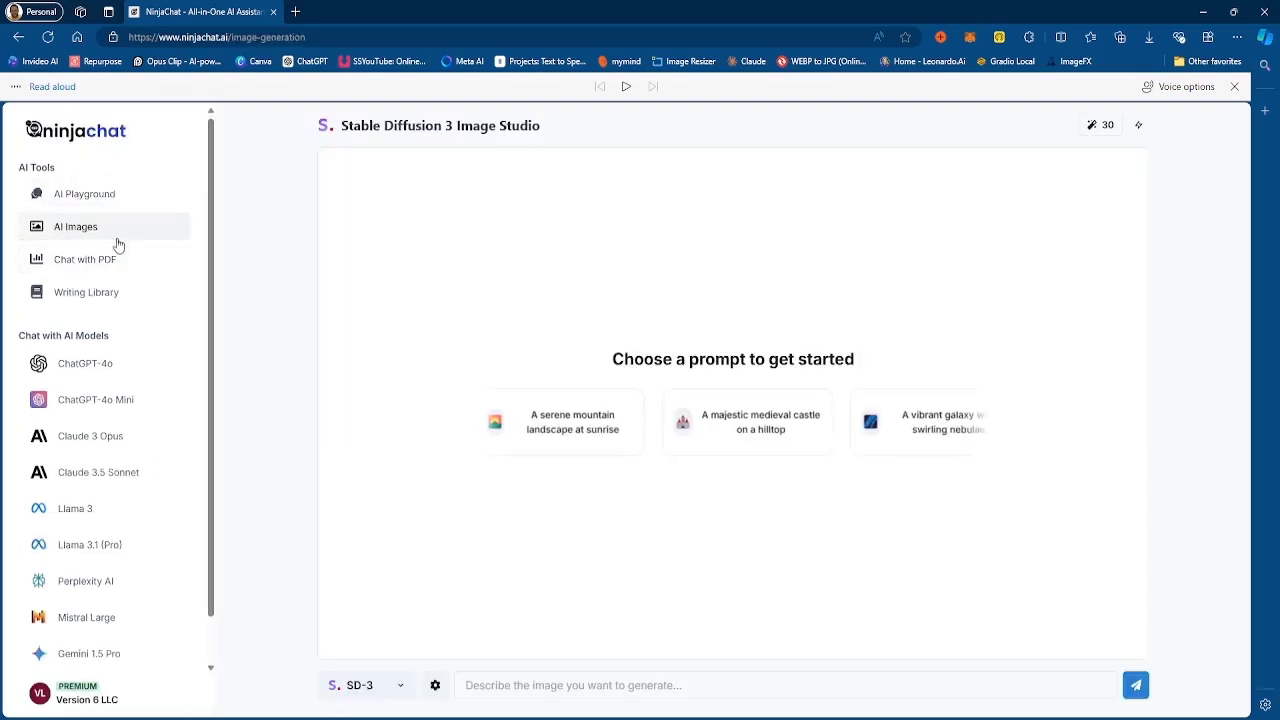
left_click(108, 259)
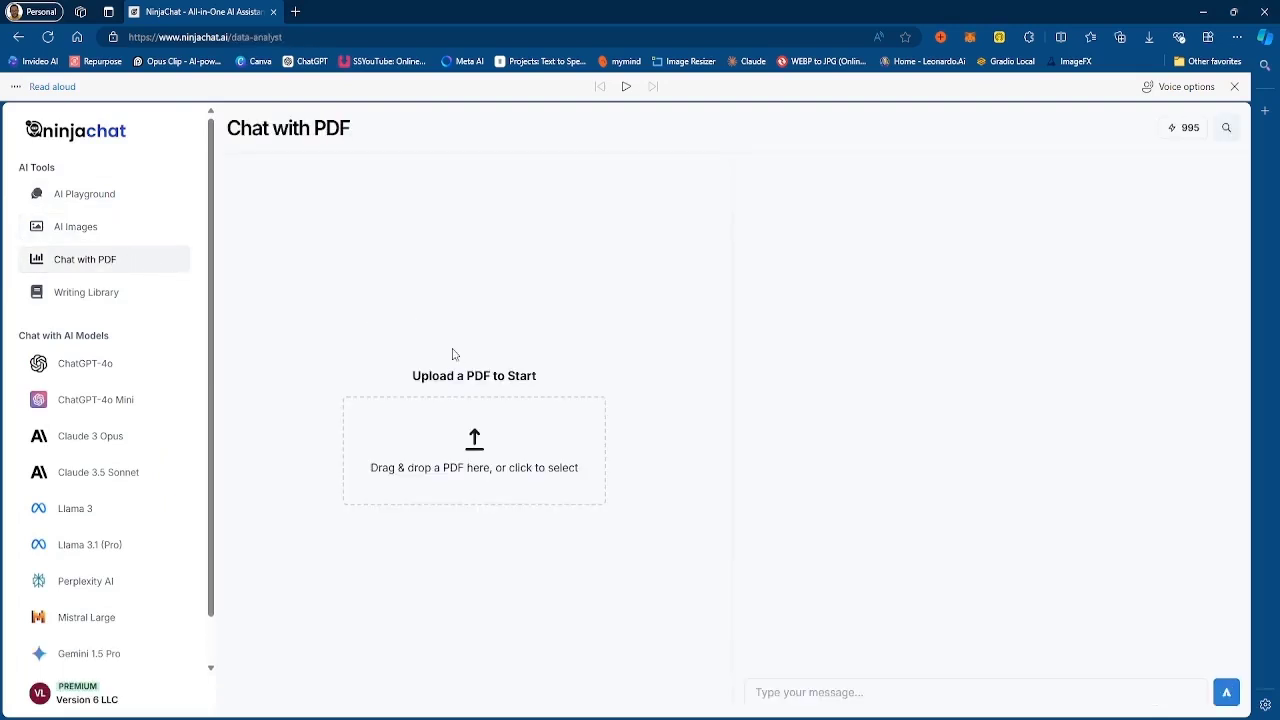
left_click(77, 293)
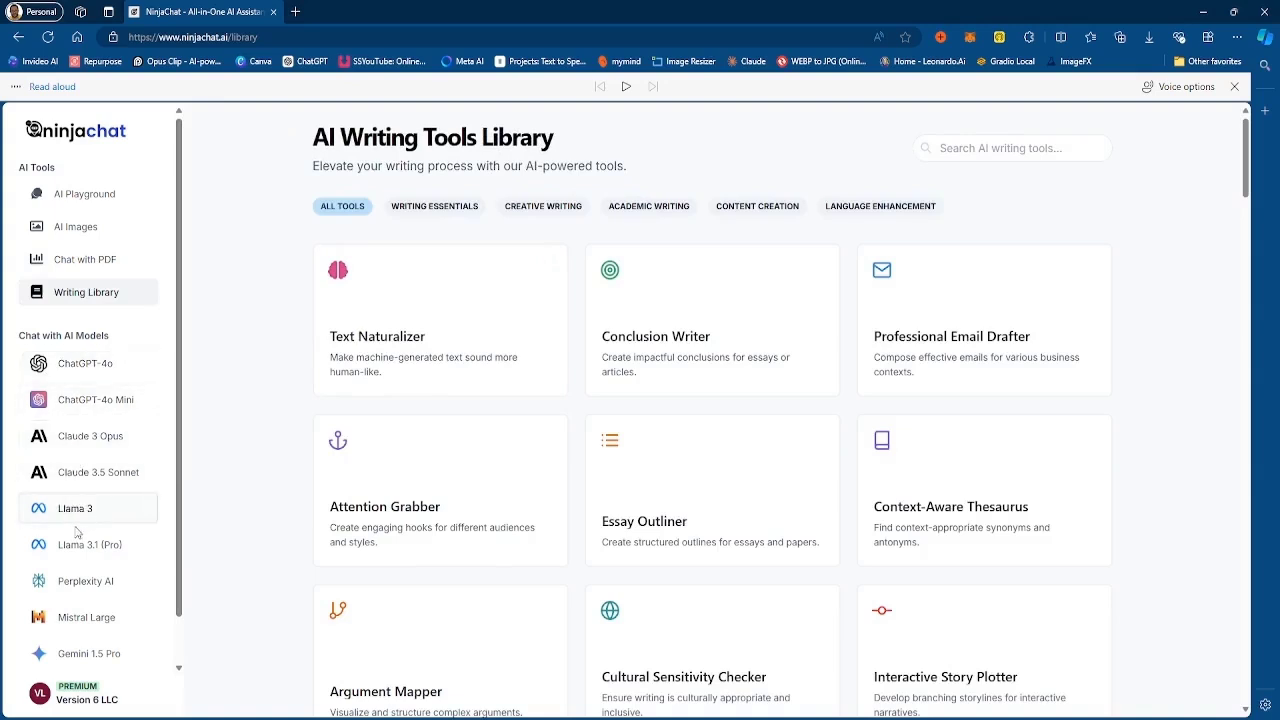
Scroll the writing tools grid down to Subplot Developer, Perspective Shifter and Subtext Adder.
scroll(82, 592, "down", 1)
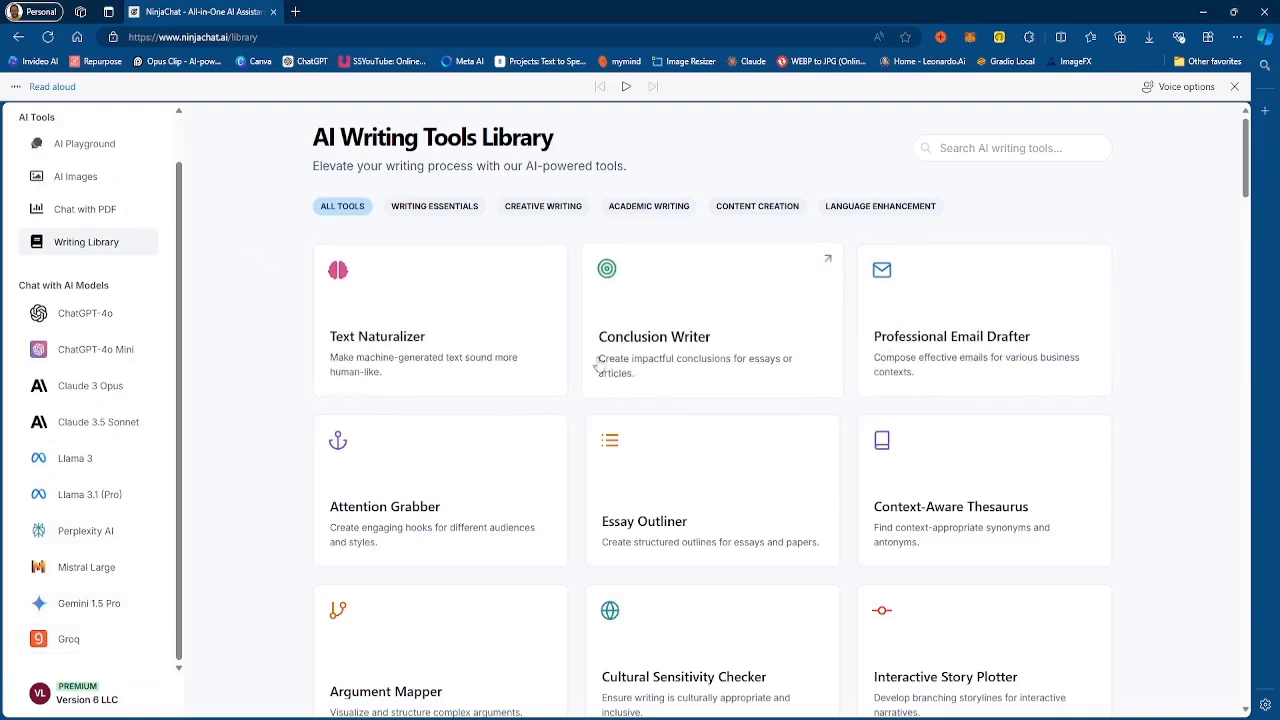
scroll(520, 418, "down", 5)
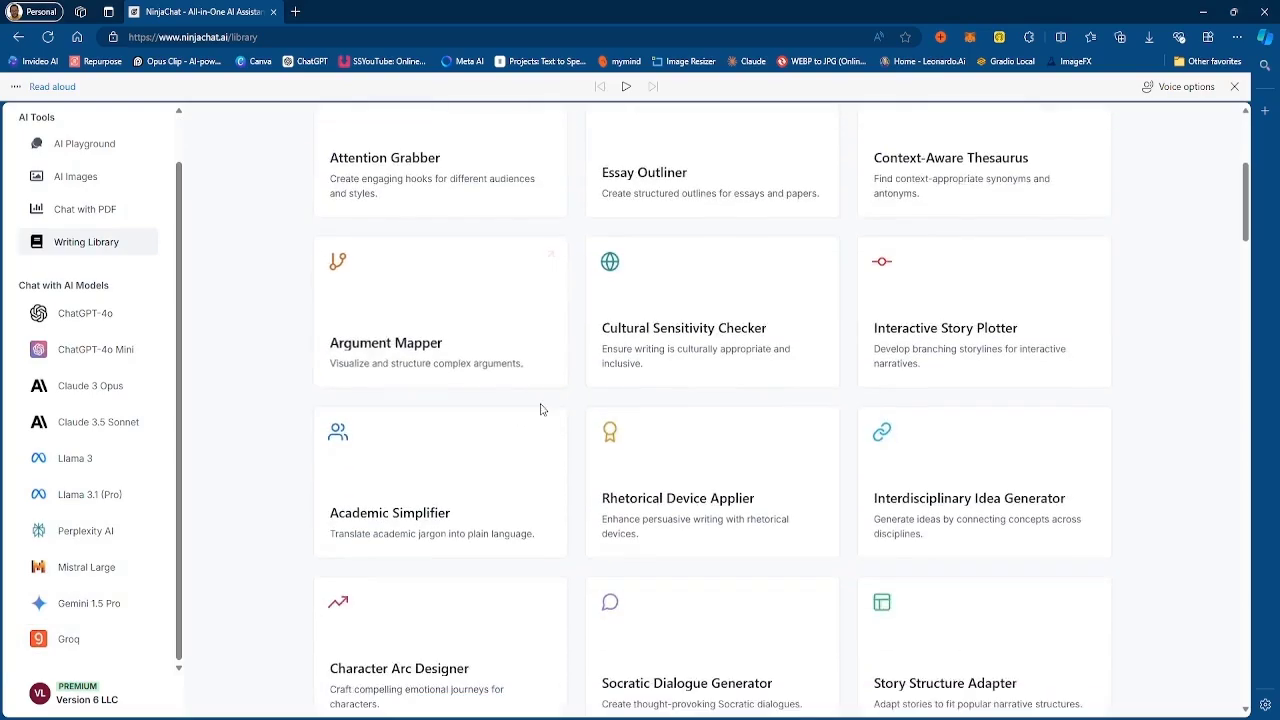
scroll(517, 491, "down", 2)
scroll(517, 491, "down", 5)
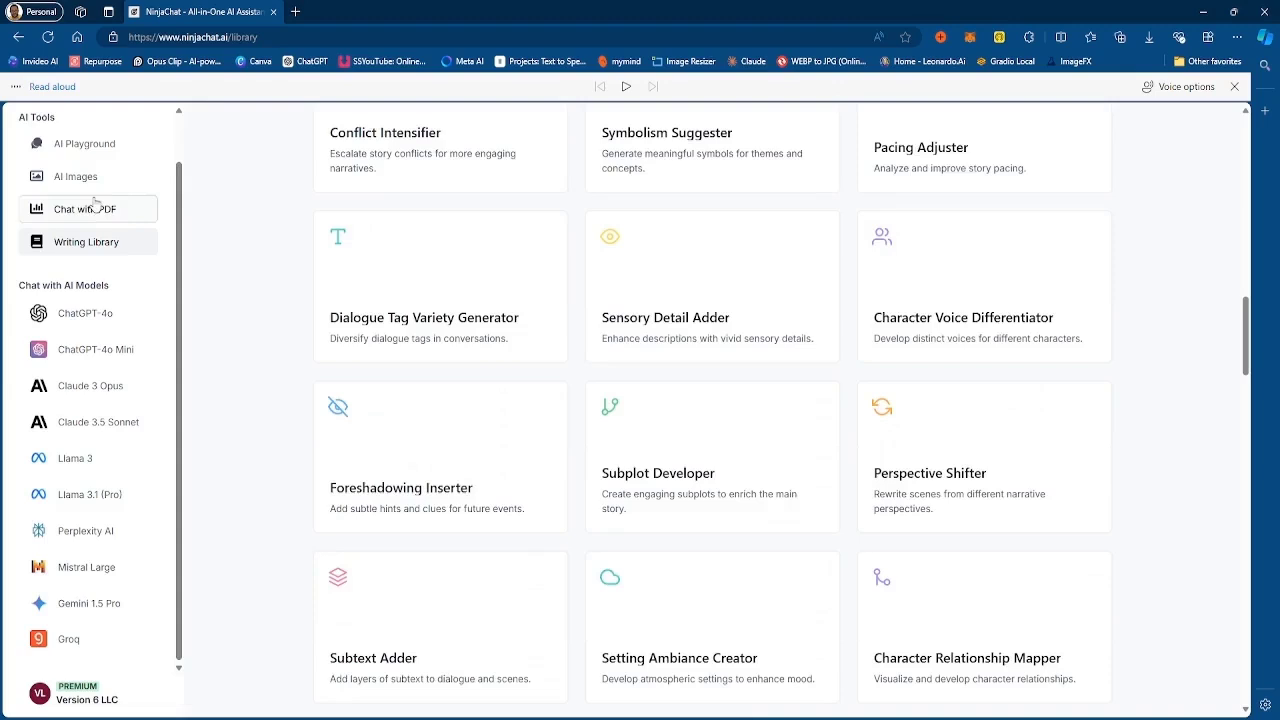
Go to Chat with PDF from the AI Tools sidebar.
left_click(88, 208)
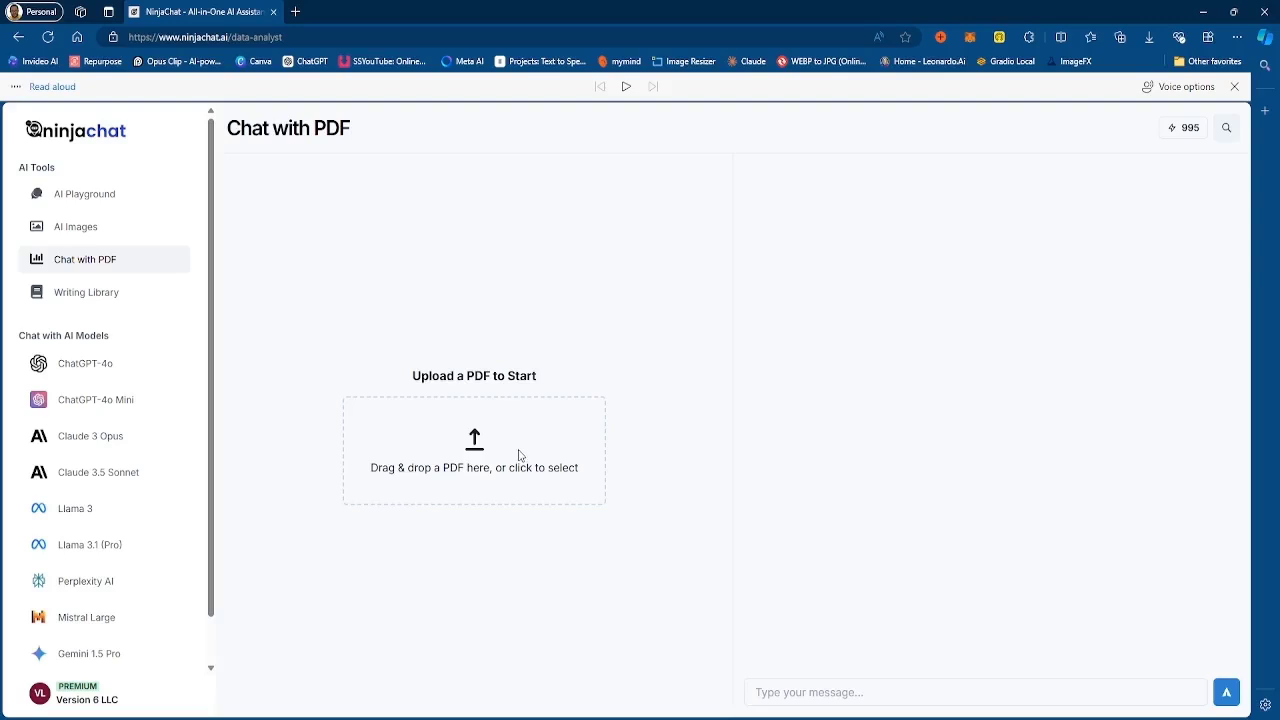
Switch the AI Images model from SD-3 to Flux AI Pro, then go to AI Playground.
left_click(112, 222)
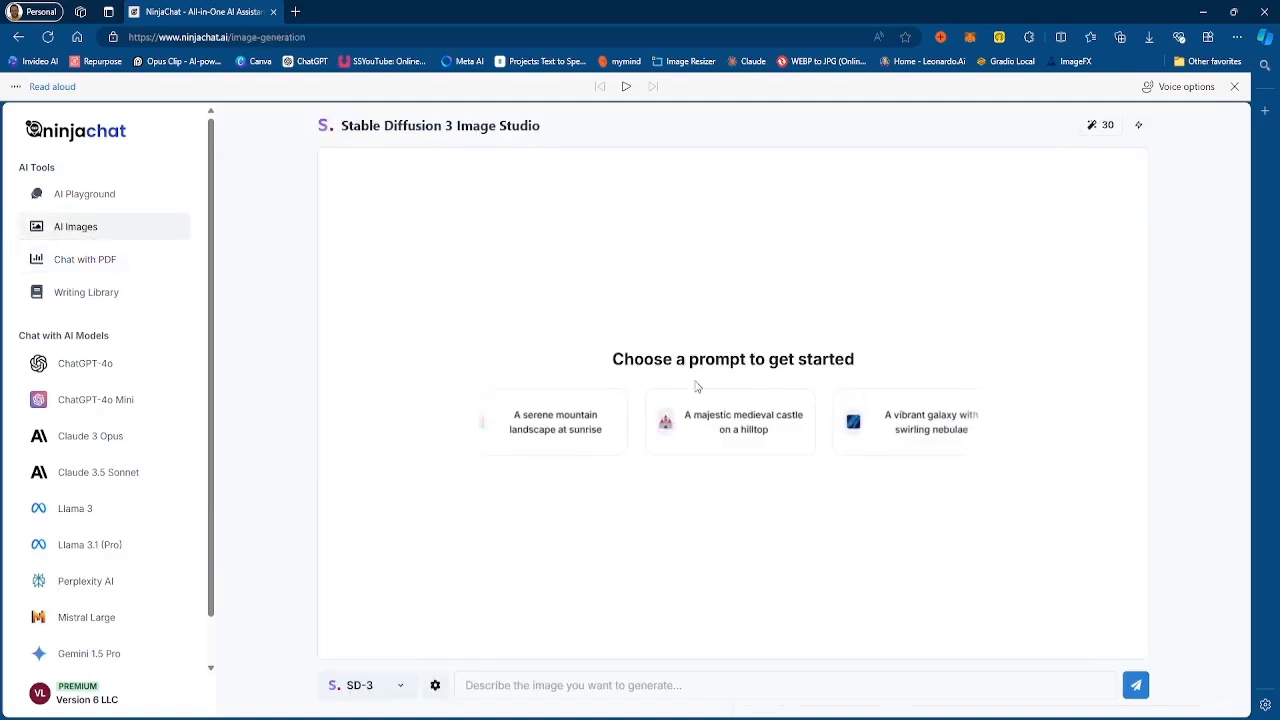
left_click(401, 686)
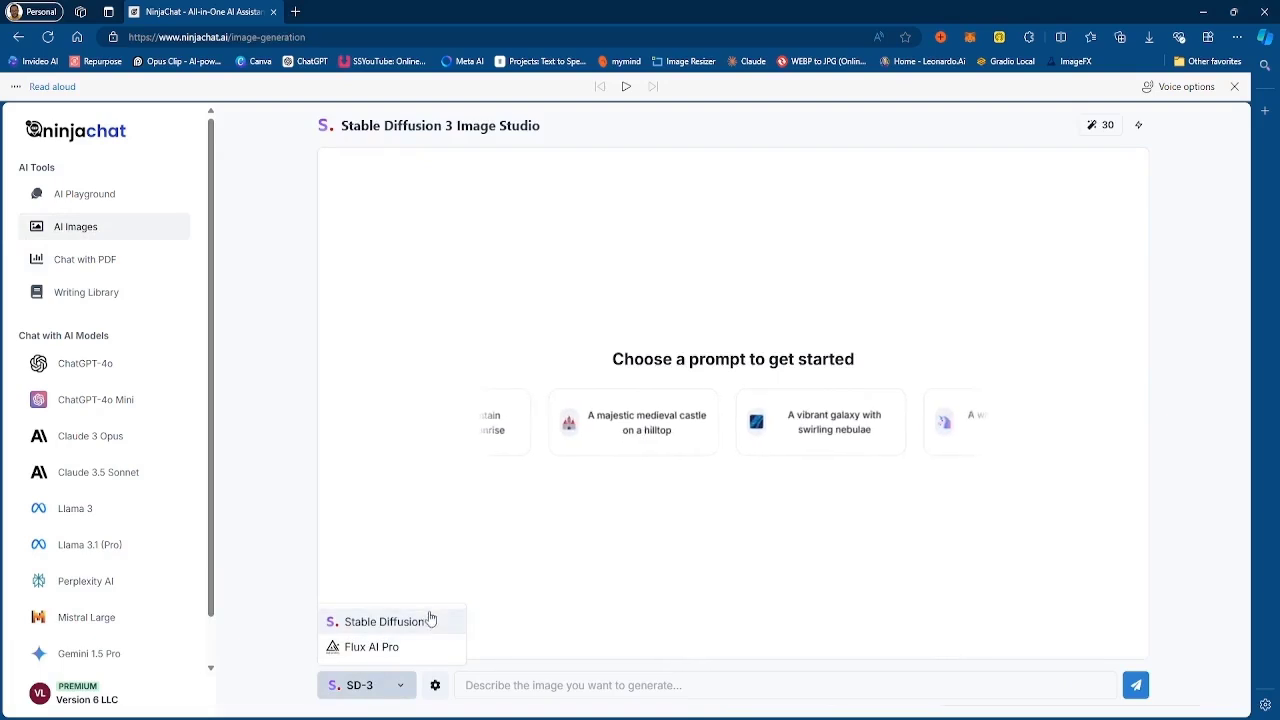
left_click(412, 648)
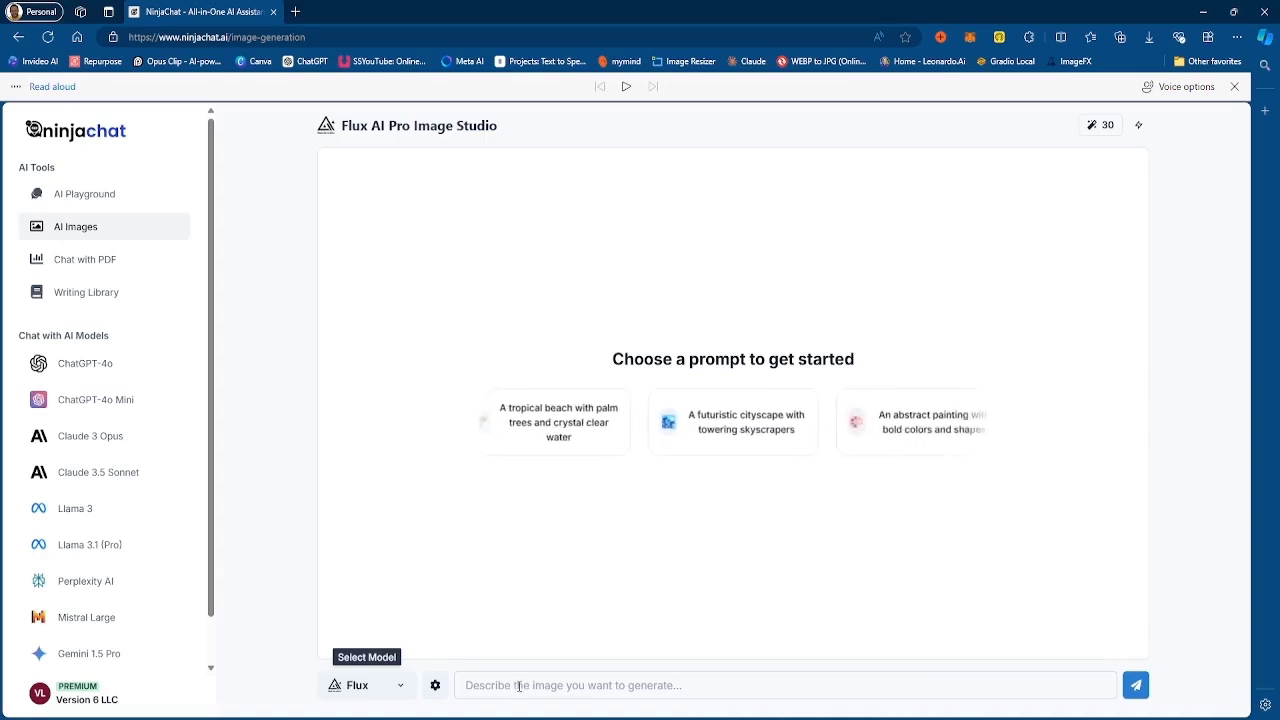
left_click(84, 194)
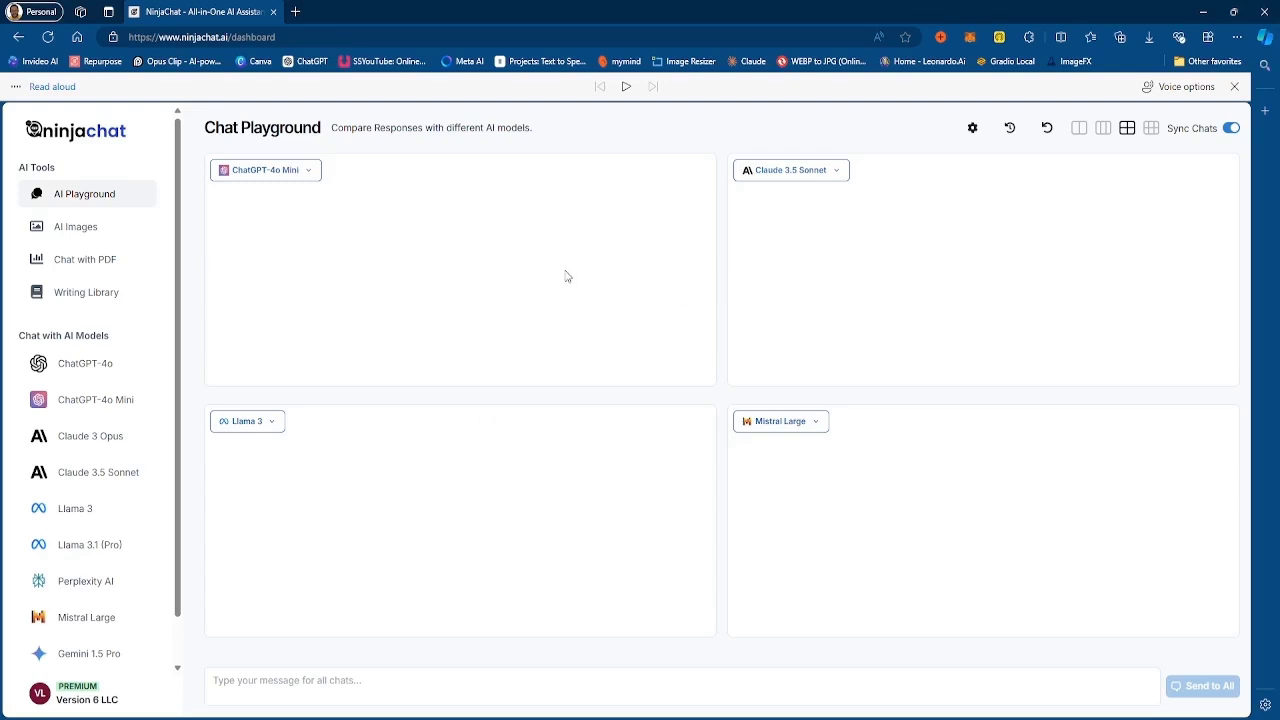
Ask all four models 'give me a breakdown of what llms do' and scroll their answers.
left_click(352, 686)
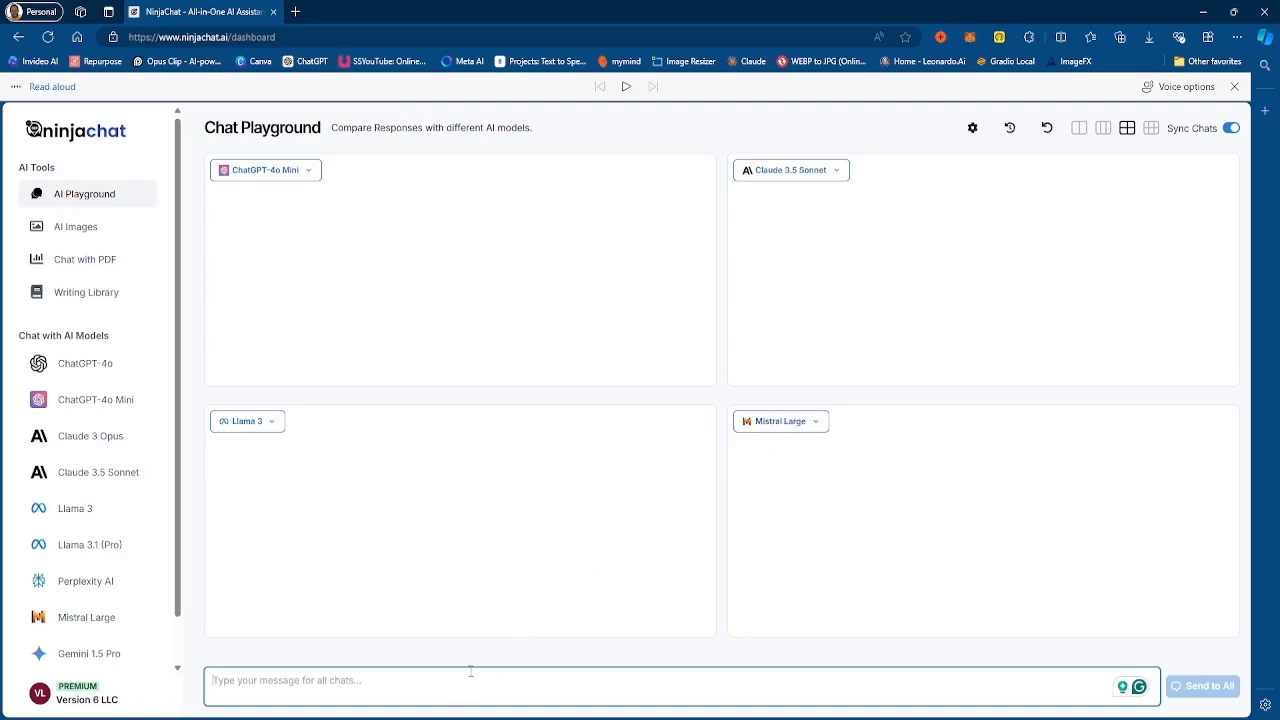
type("g")
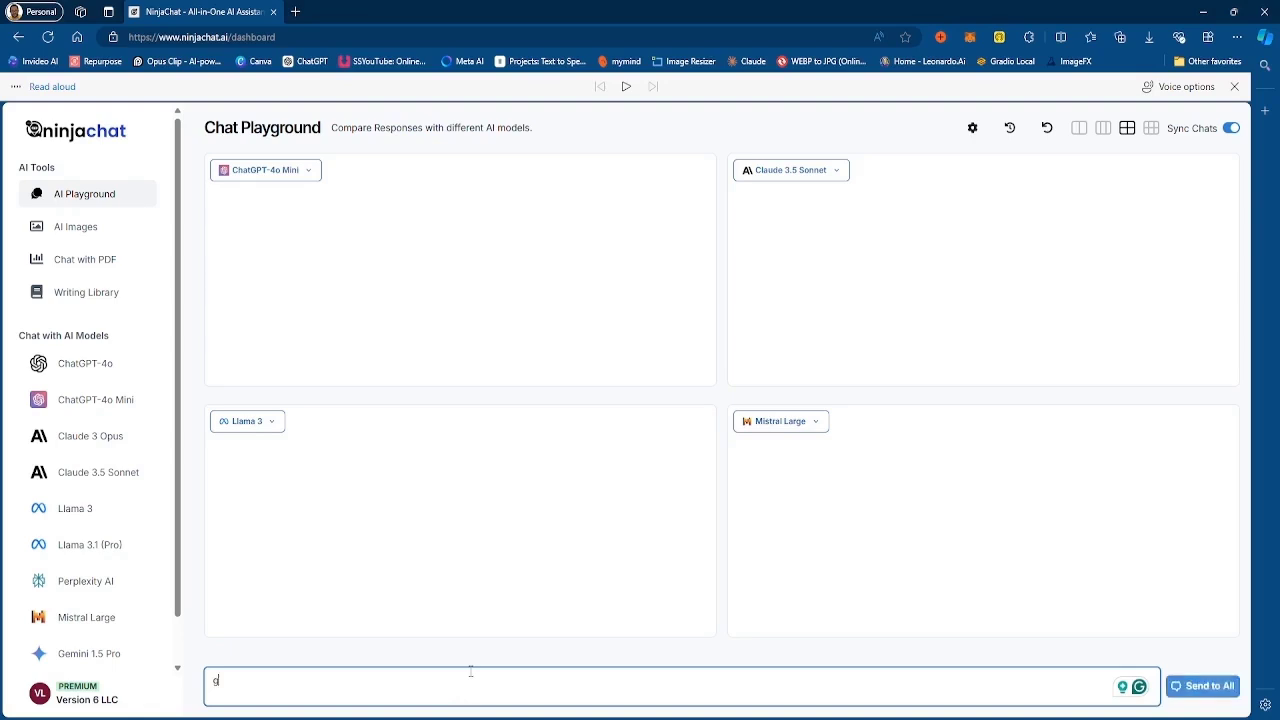
type("ive me a break")
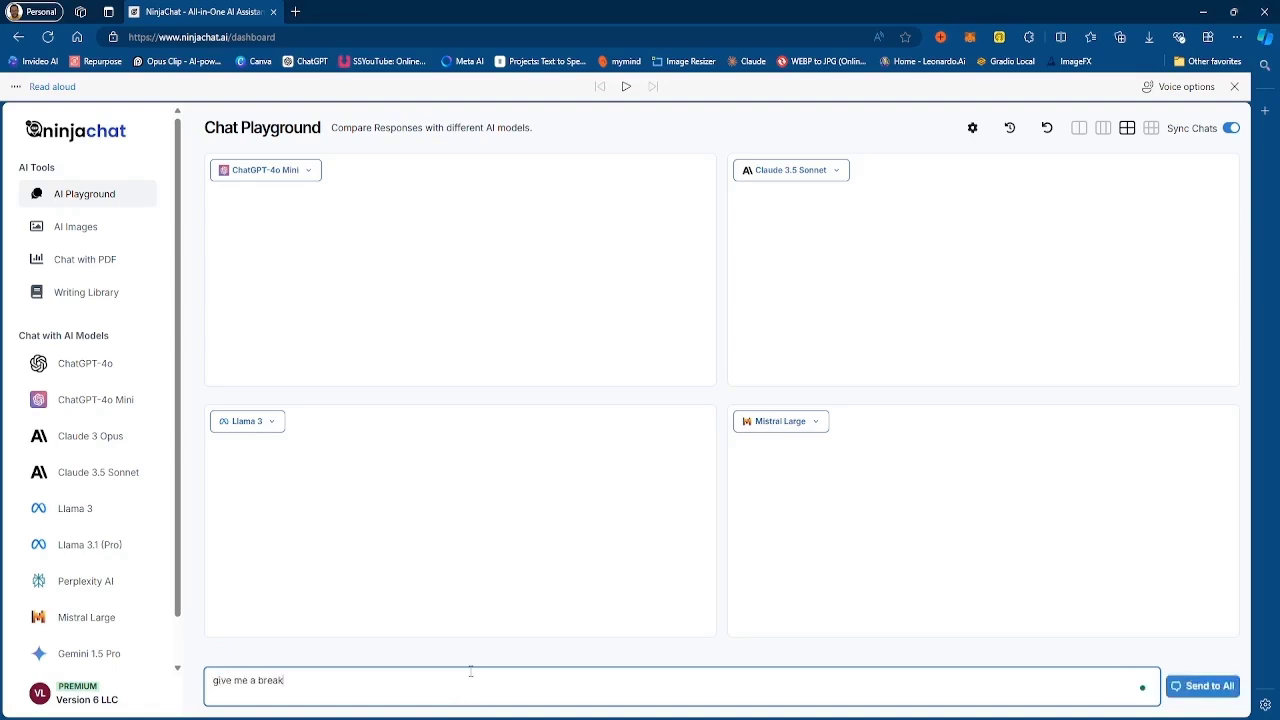
type("down of what llms do")
key("Return")
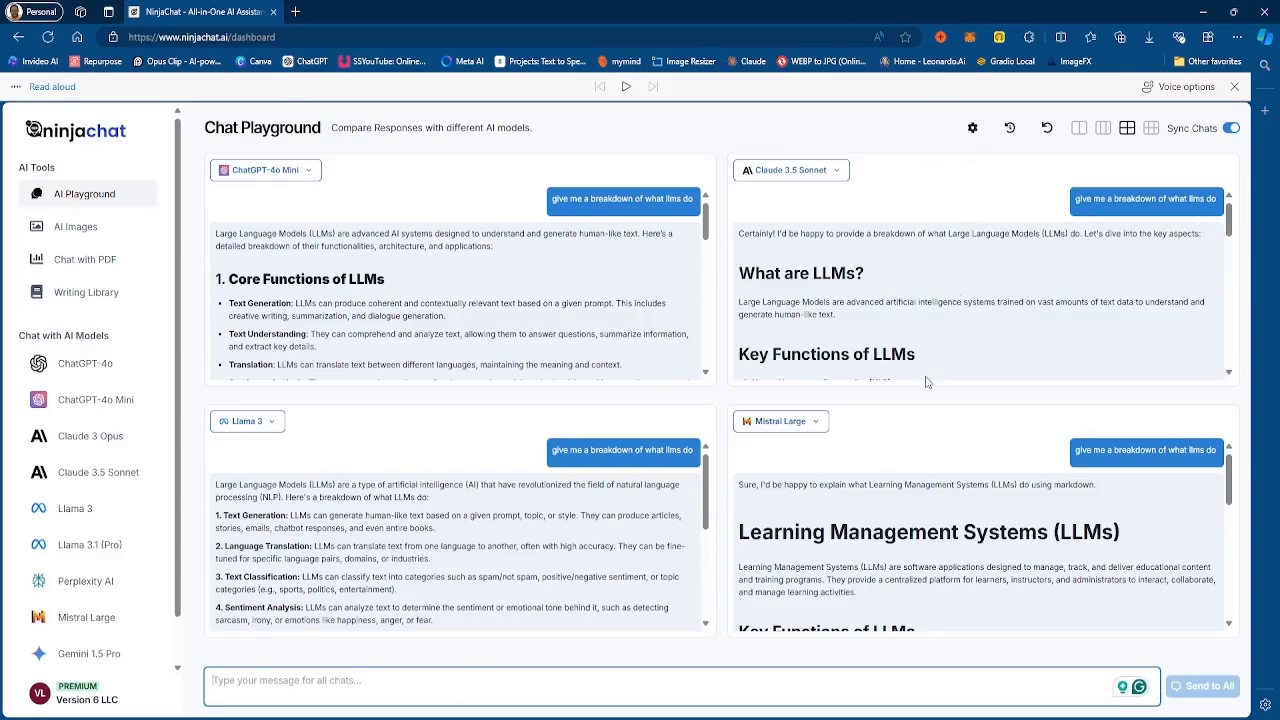
scroll(608, 291, "down", 8)
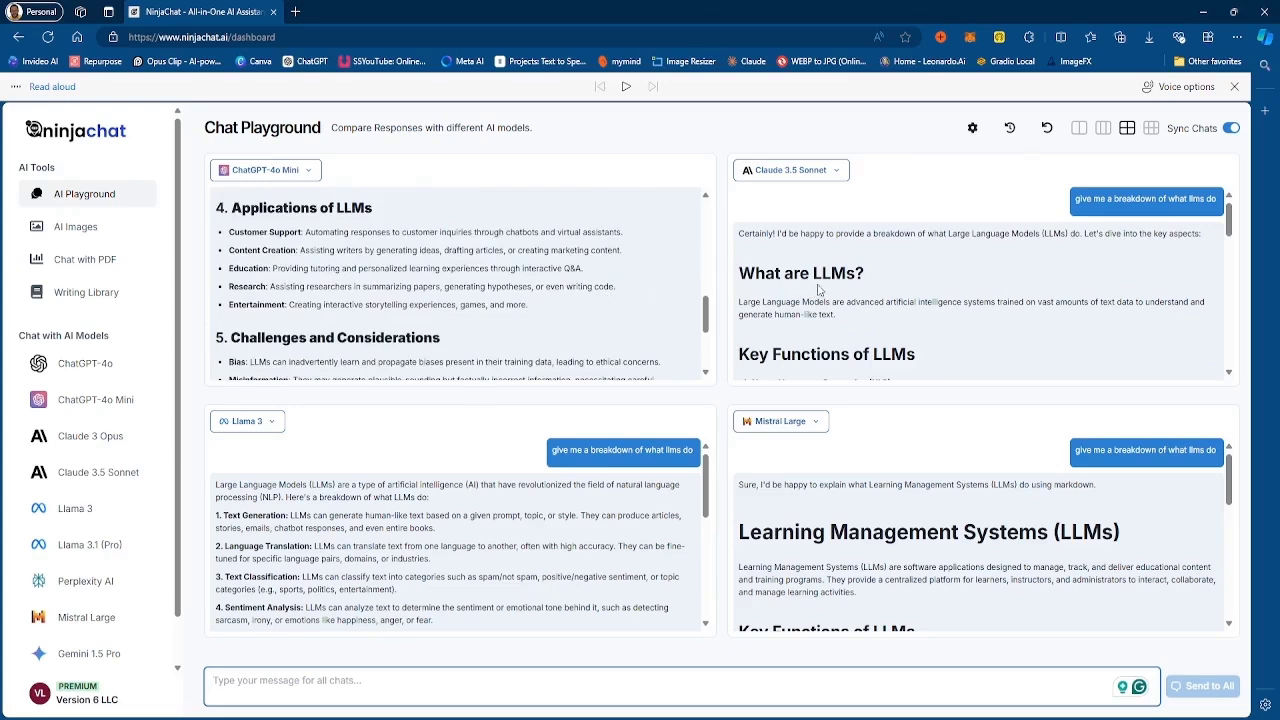
scroll(818, 290, "down", 10)
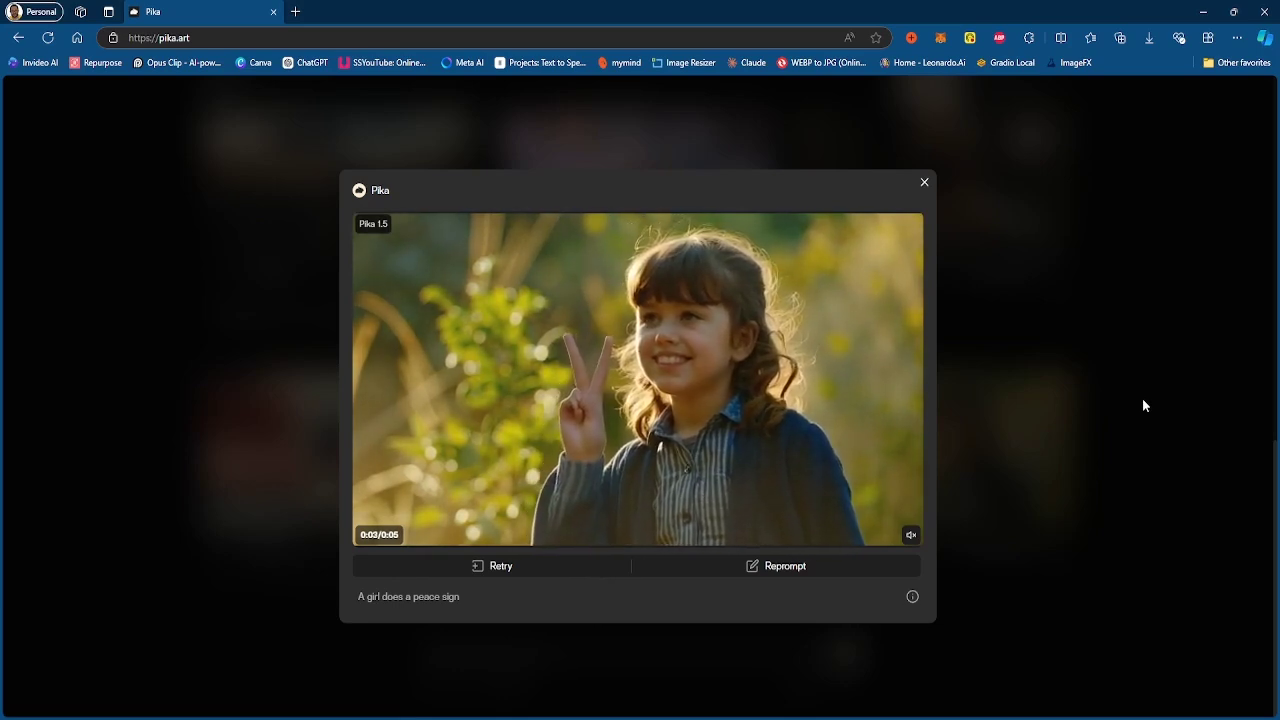
Watch the Pika samples advance from the peace-sign clip to the 'Crush it' rubber duck video.
mouse_move(731, 236)
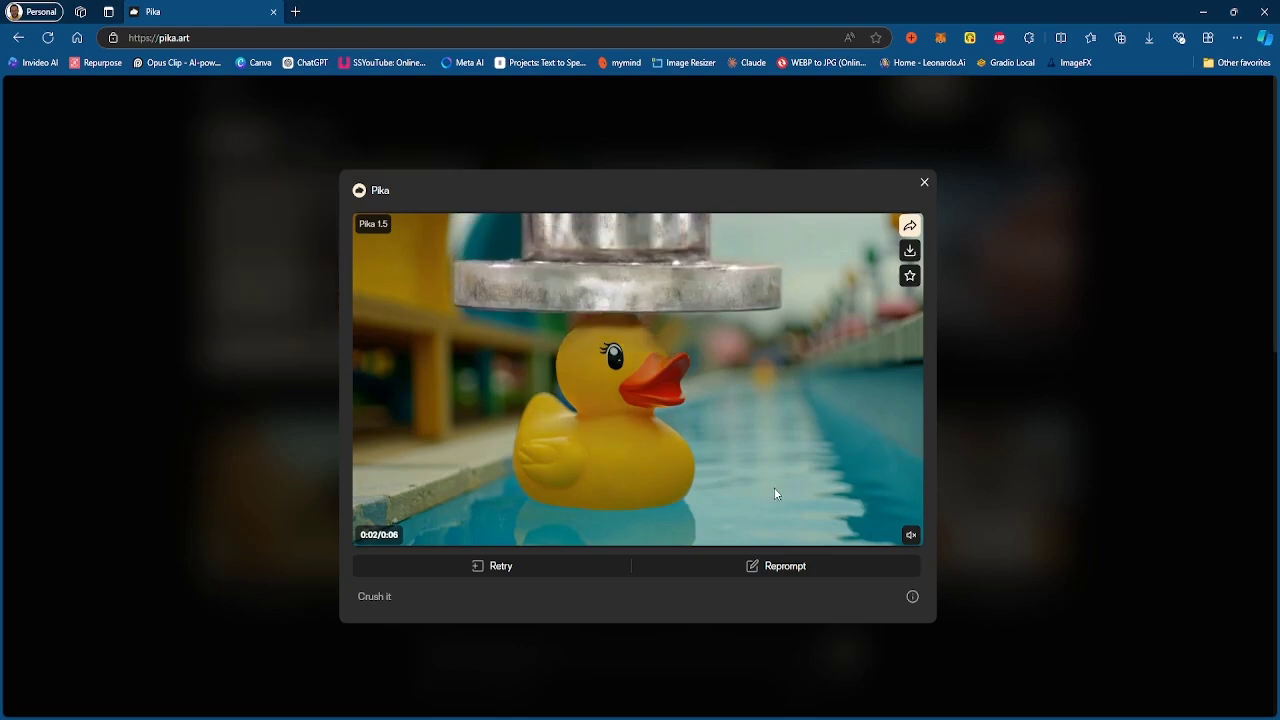
Close the duck video, watch the 'Melt it' frog clip in My library, then close it.
left_click(924, 183)
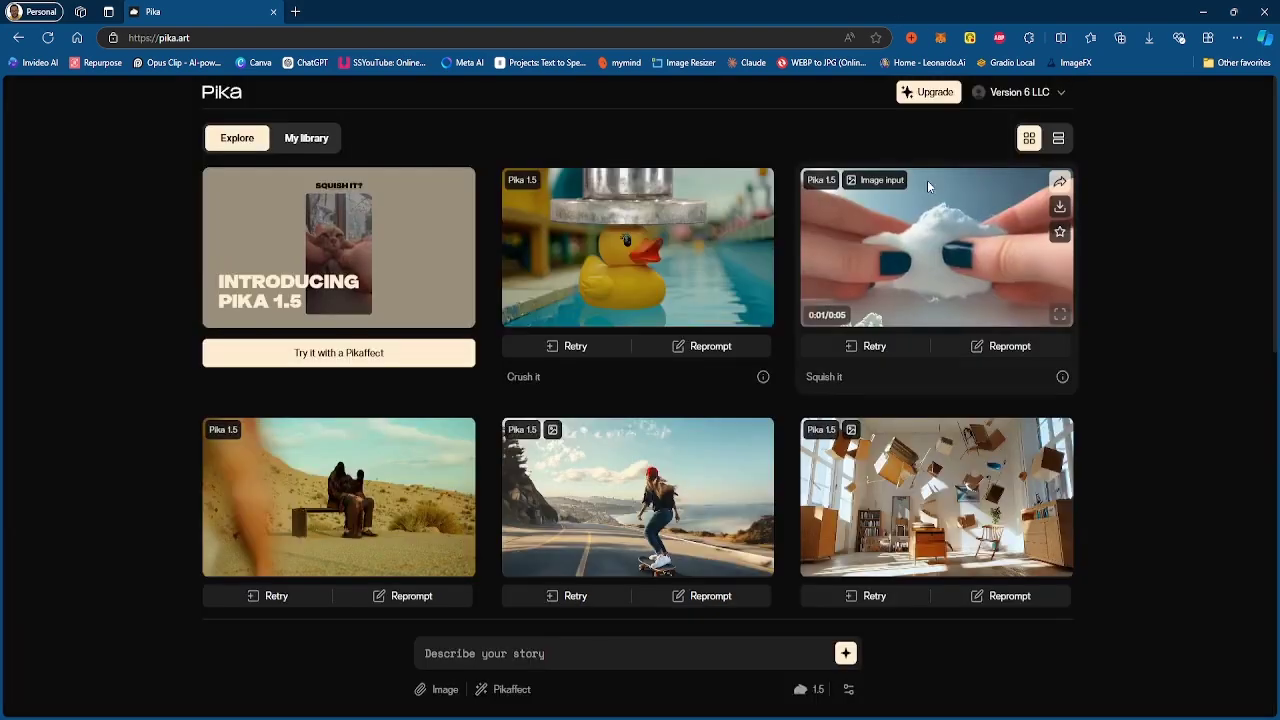
scroll(633, 610, "down", 2)
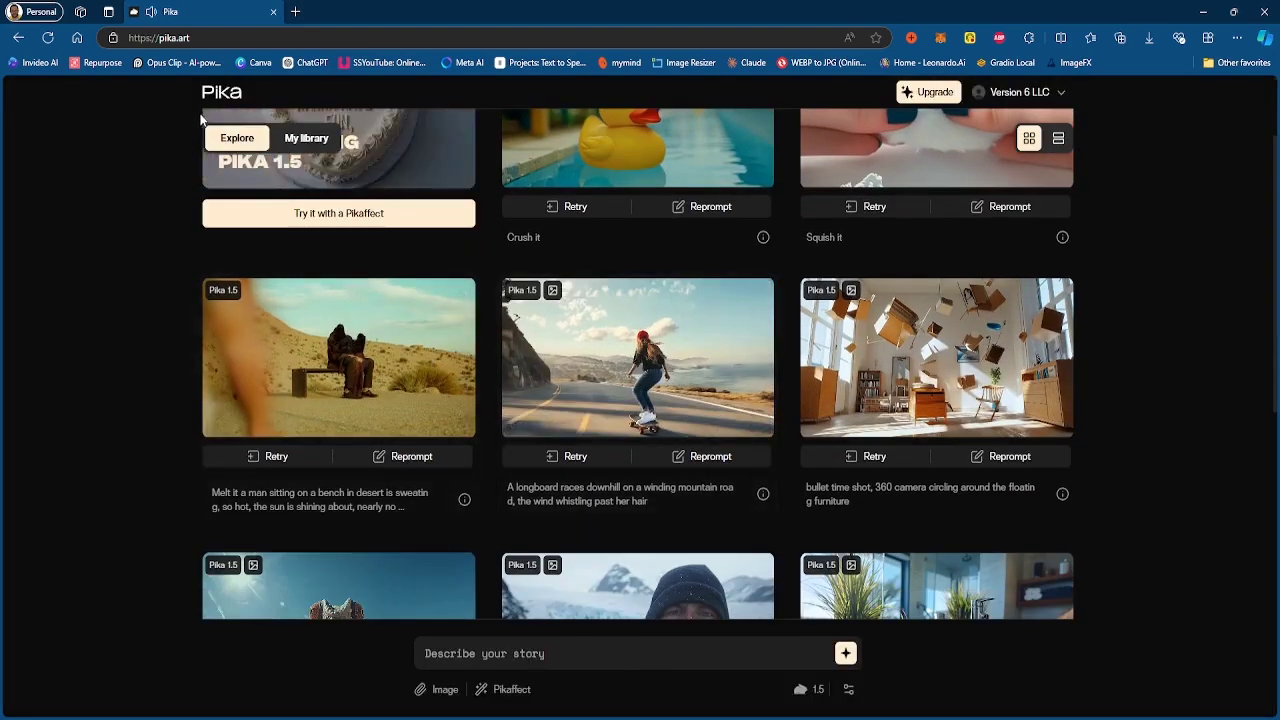
left_click(306, 138)
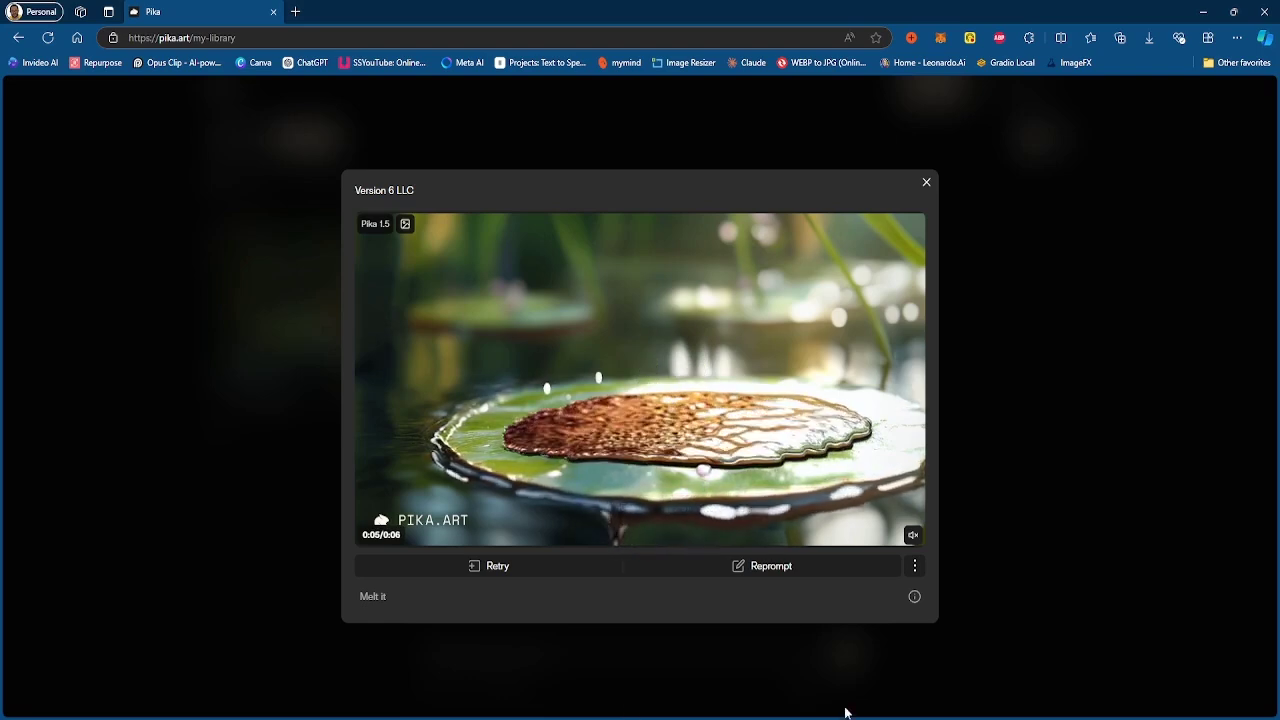
mouse_move(820, 583)
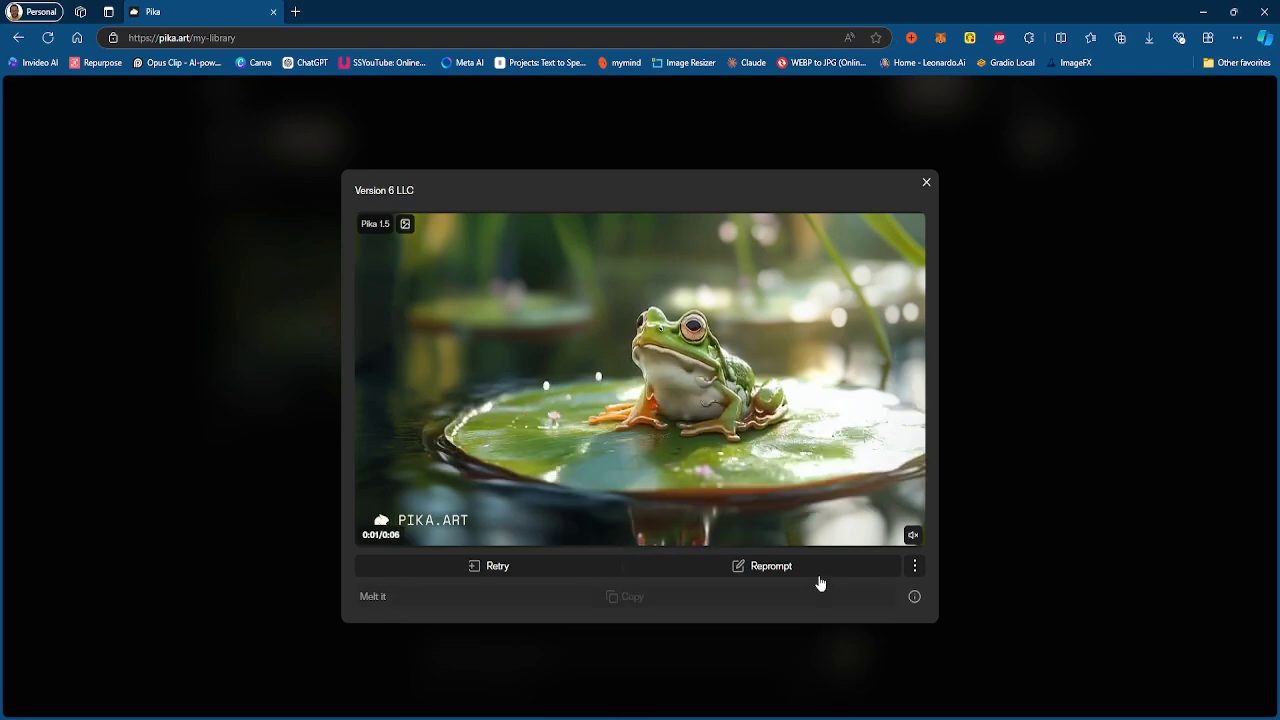
left_click(927, 183)
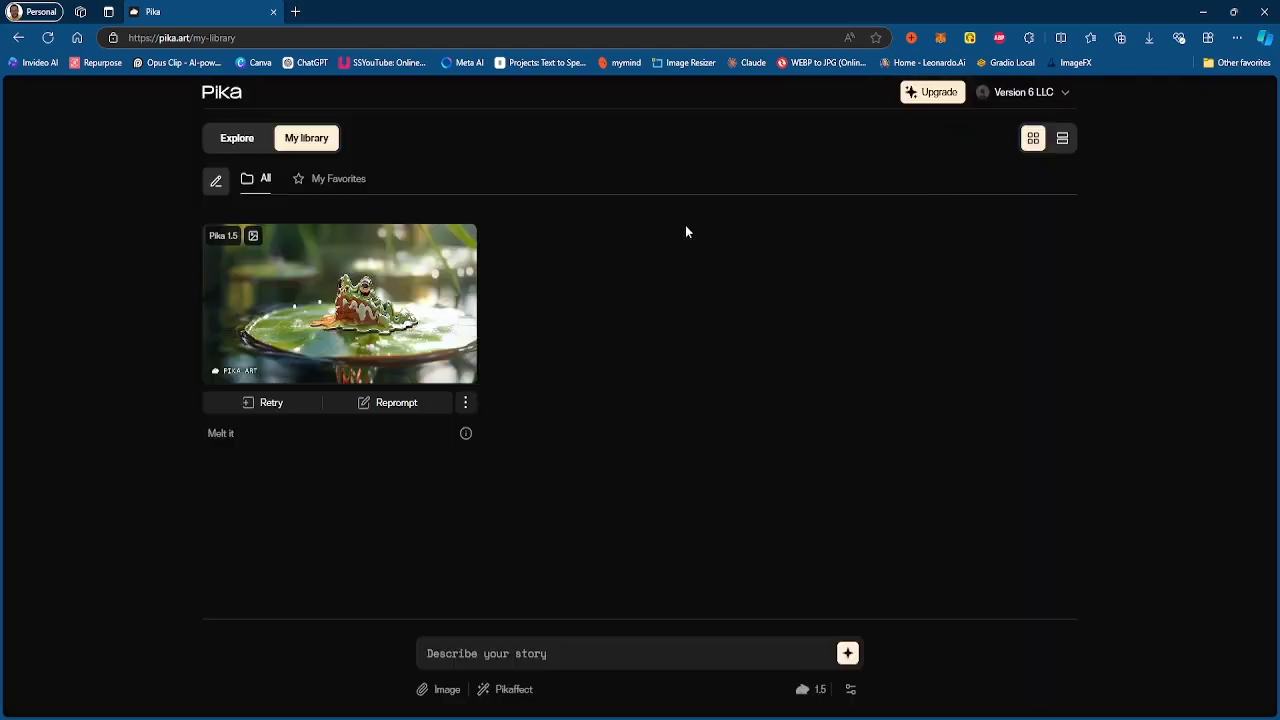
Go back to Pika's Explore gallery and scroll down, previewing the sample clips.
left_click(237, 138)
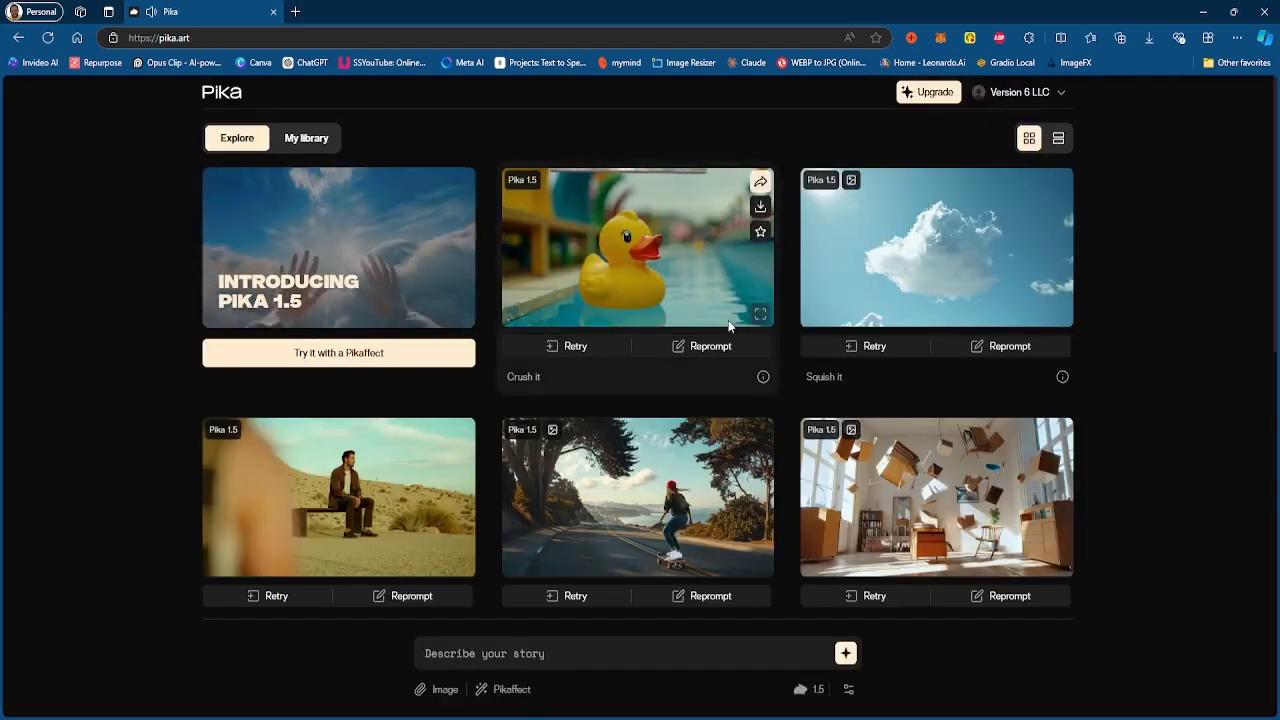
scroll(512, 330, "down", 3)
mouse_move(585, 508)
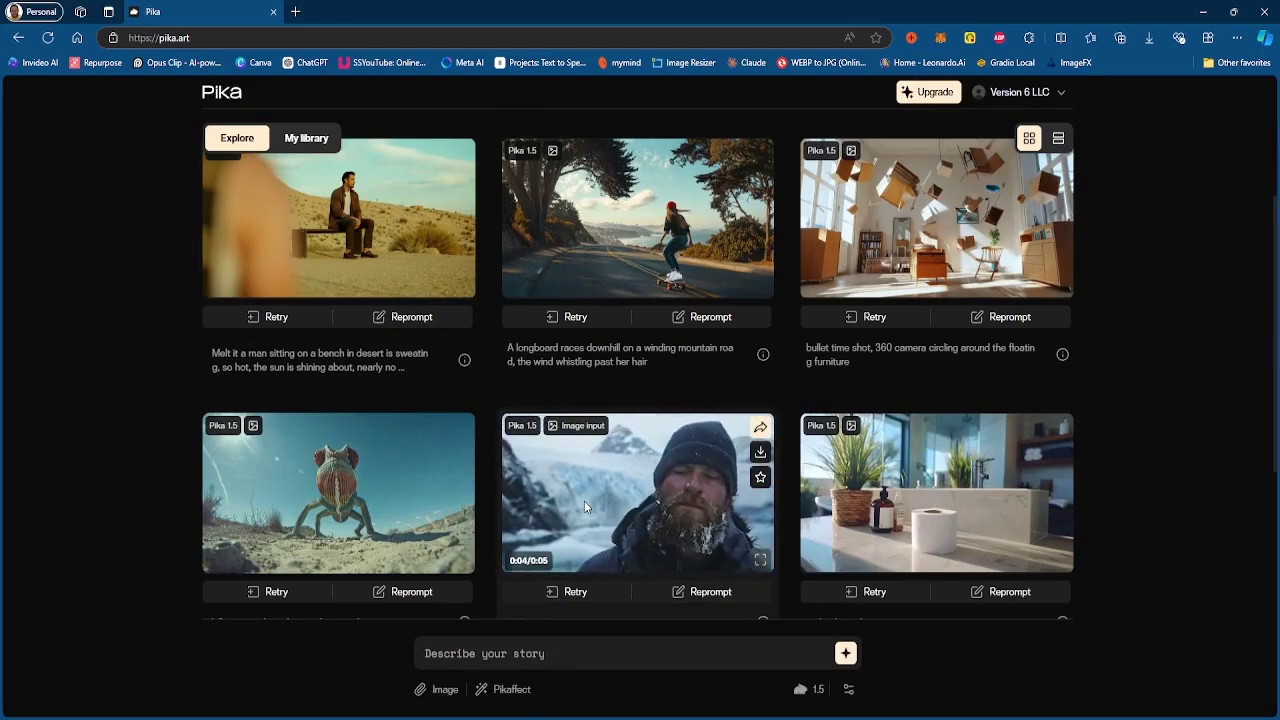
scroll(584, 500, "down", 1)
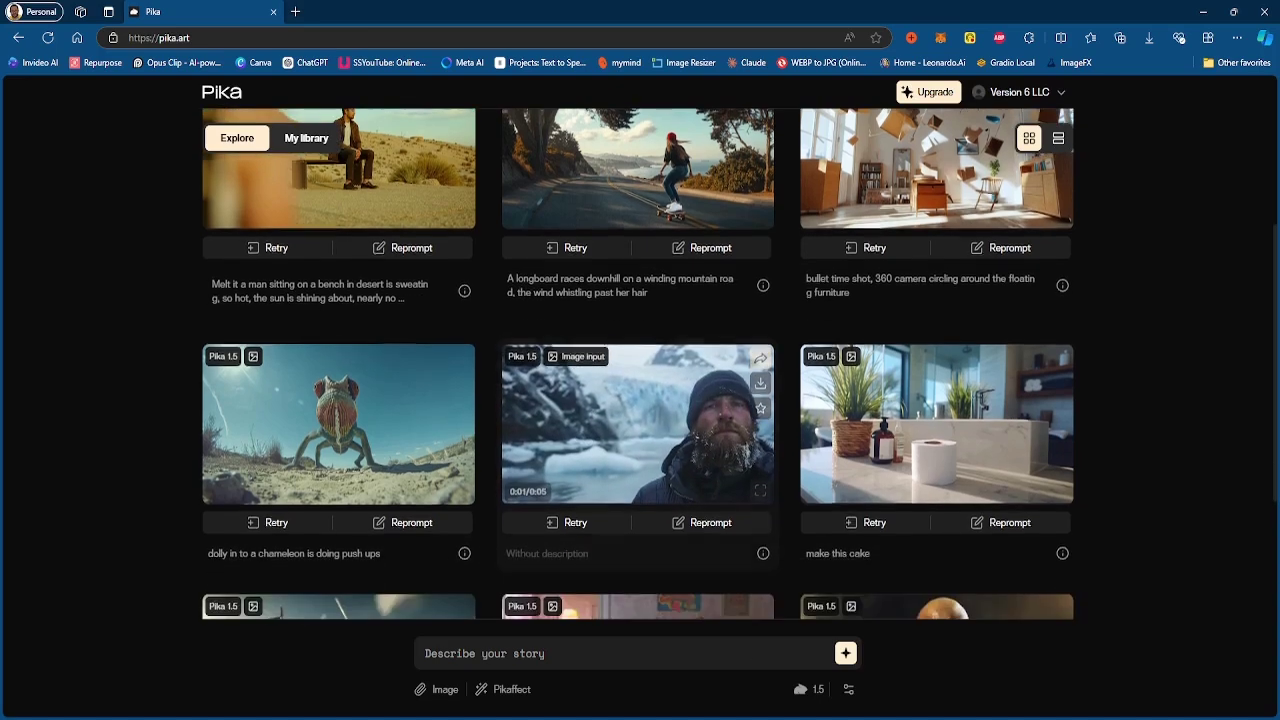
scroll(1092, 467, "down", 3)
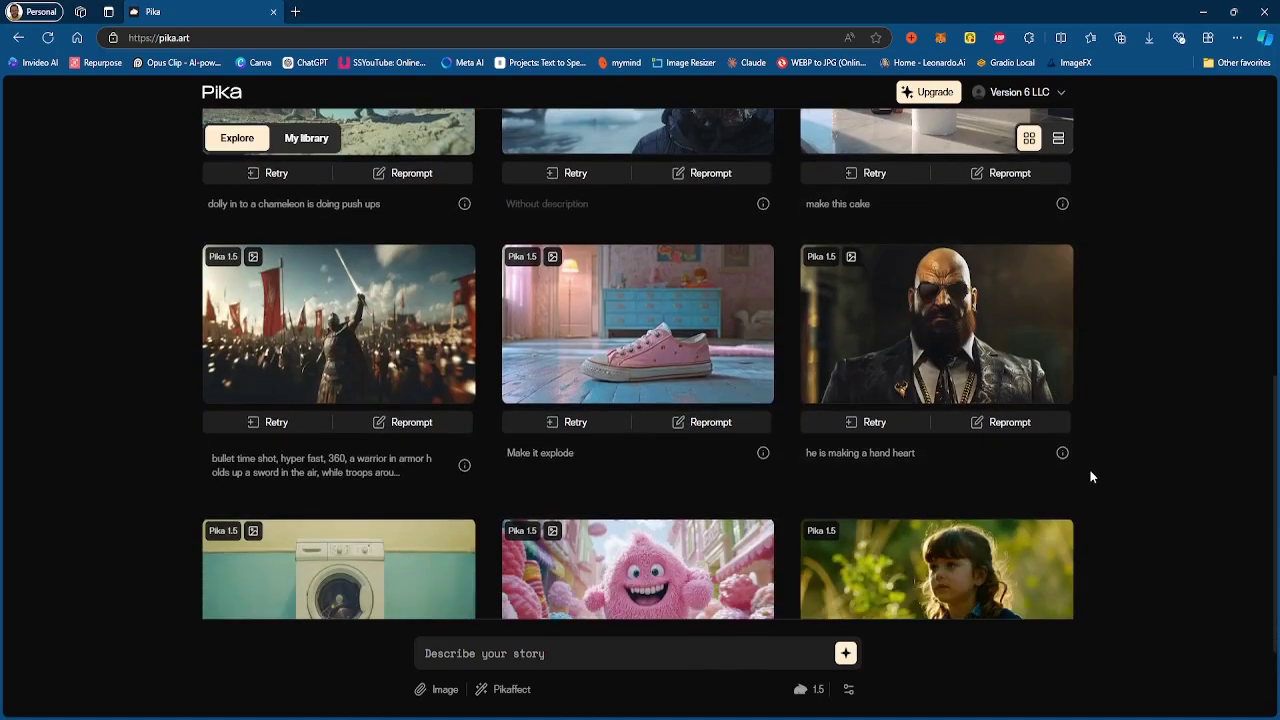
scroll(1092, 477, "down", 2)
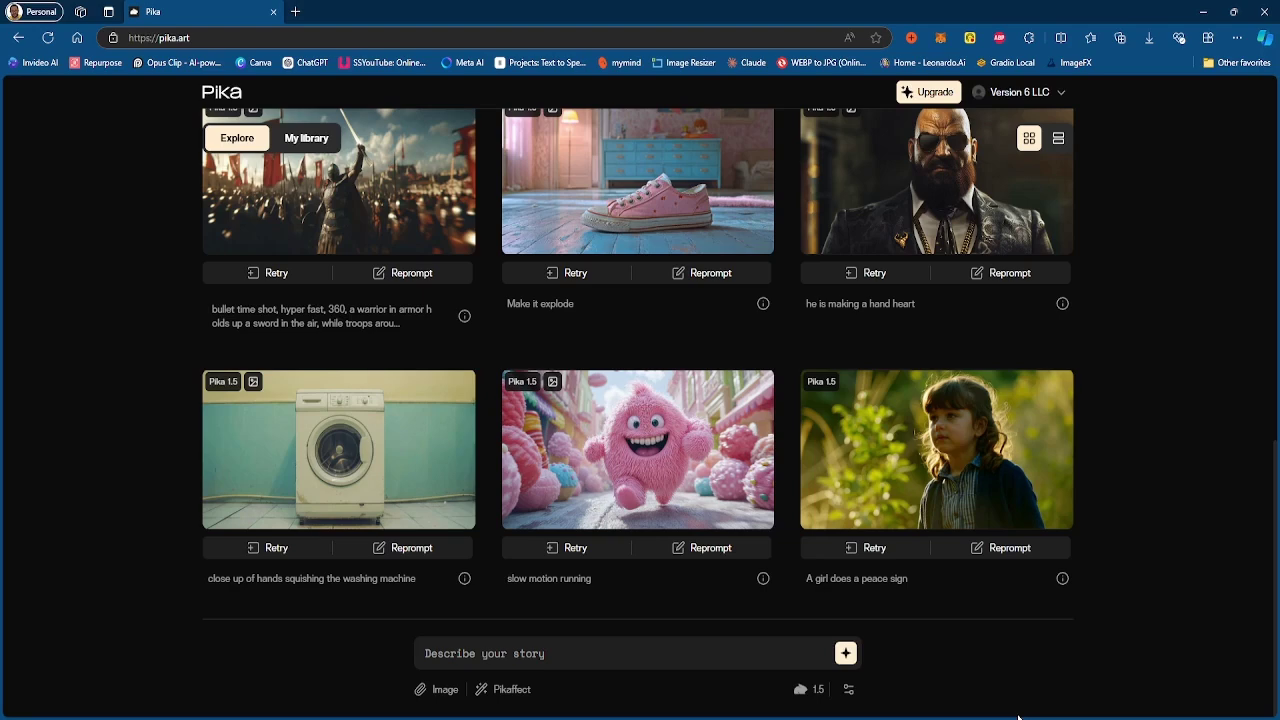
Scroll back up and down to settle on the warrior, pink sneaker and washing-machine clips.
scroll(903, 240, "up", 8)
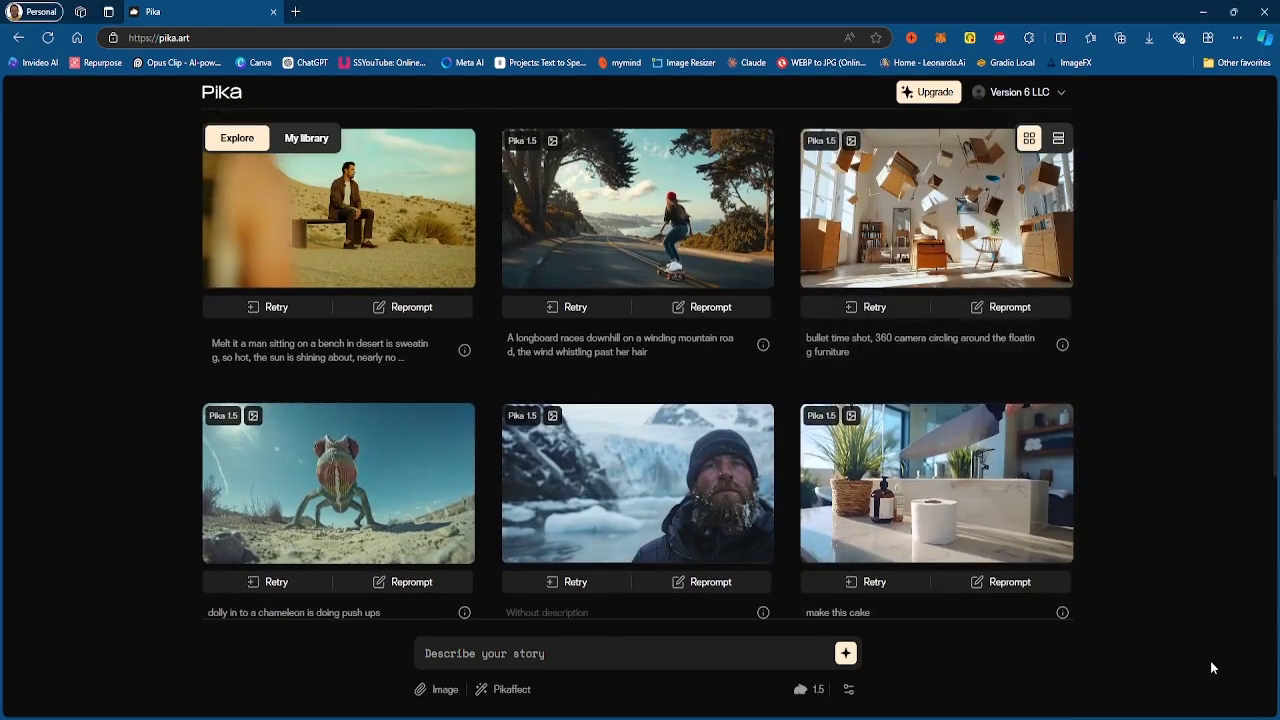
scroll(1103, 377, "up", 3)
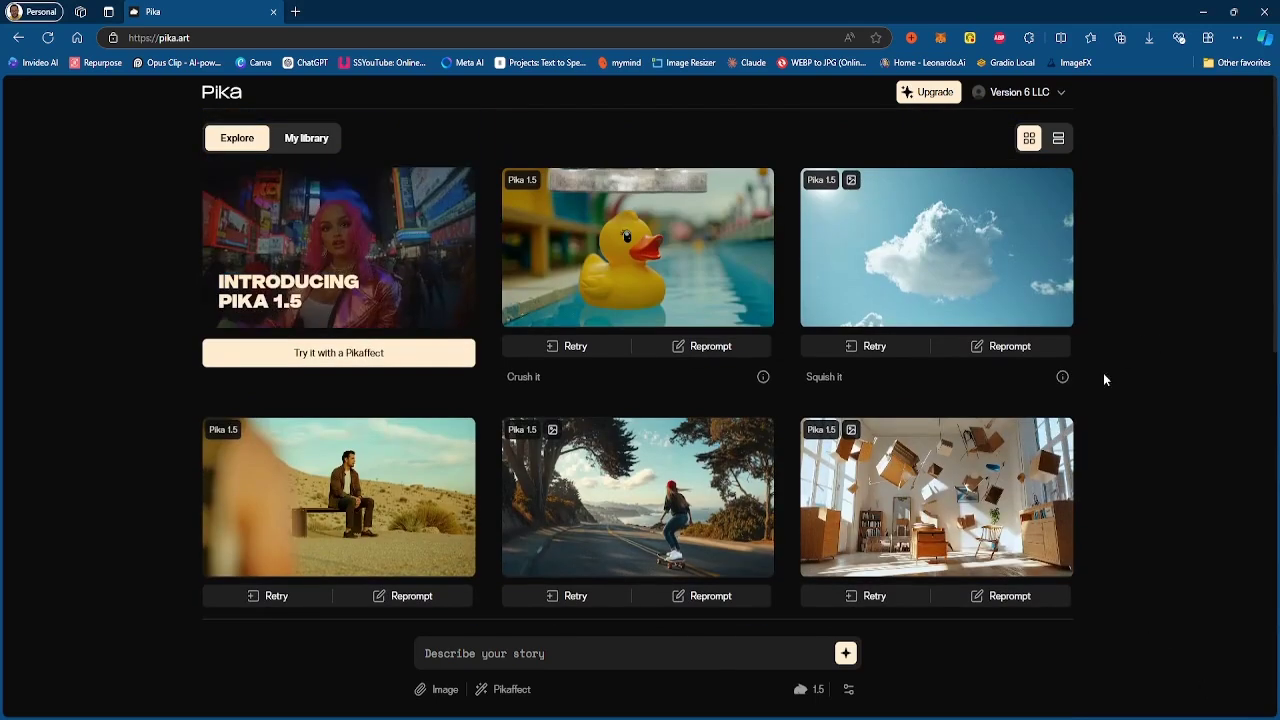
mouse_move(959, 306)
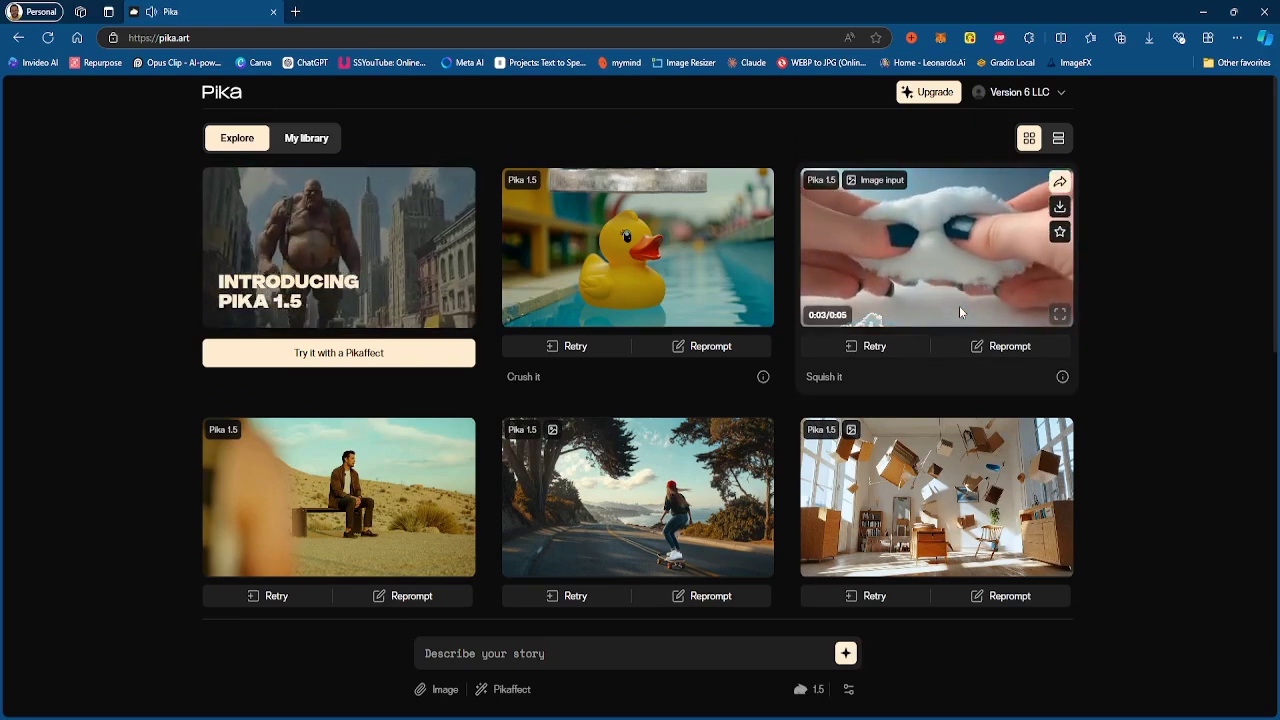
scroll(959, 306, "down", 5)
scroll(927, 243, "down", 3)
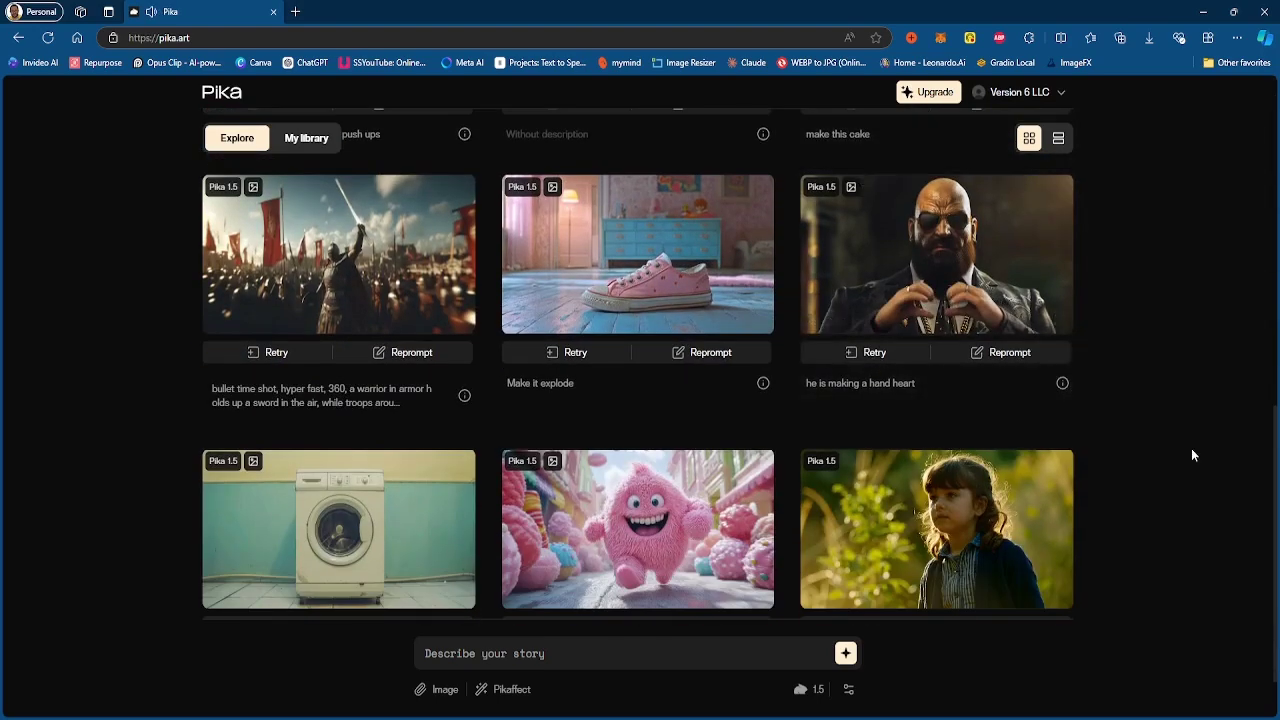